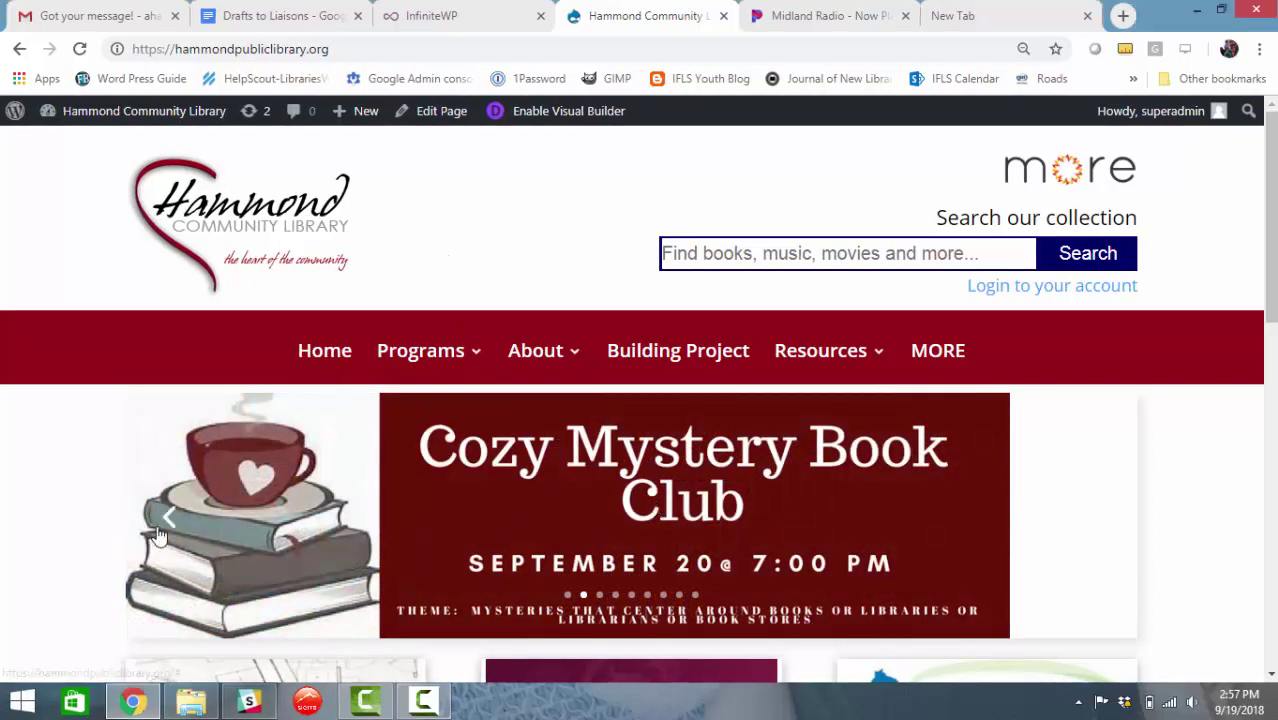
Step the home-page slider back two slides to review them
{"action": "left_click", "coordinate": [170, 520]}
{"action": "left_click", "coordinate": [171, 521]}
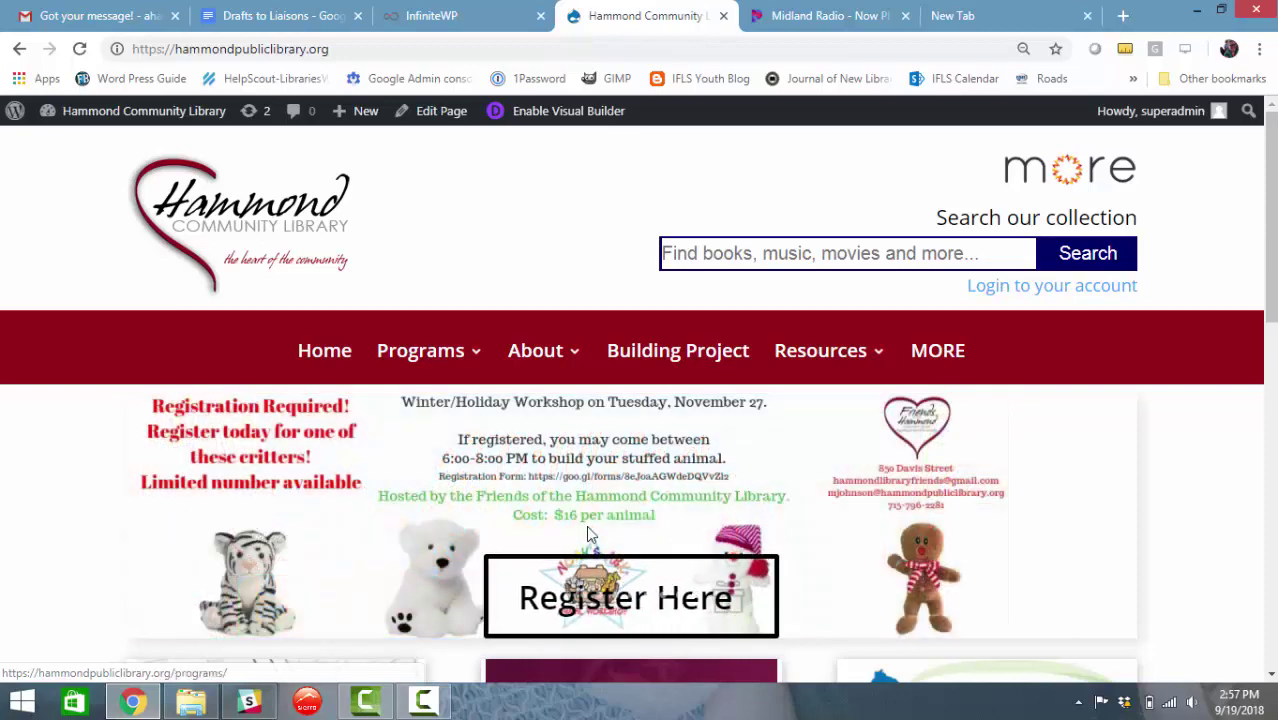
{"action": "scroll", "coordinate": [257, 309], "scroll_direction": "down", "scroll_amount": 2}
{"action": "scroll", "coordinate": [820, 503], "scroll_direction": "up", "scroll_amount": 2}
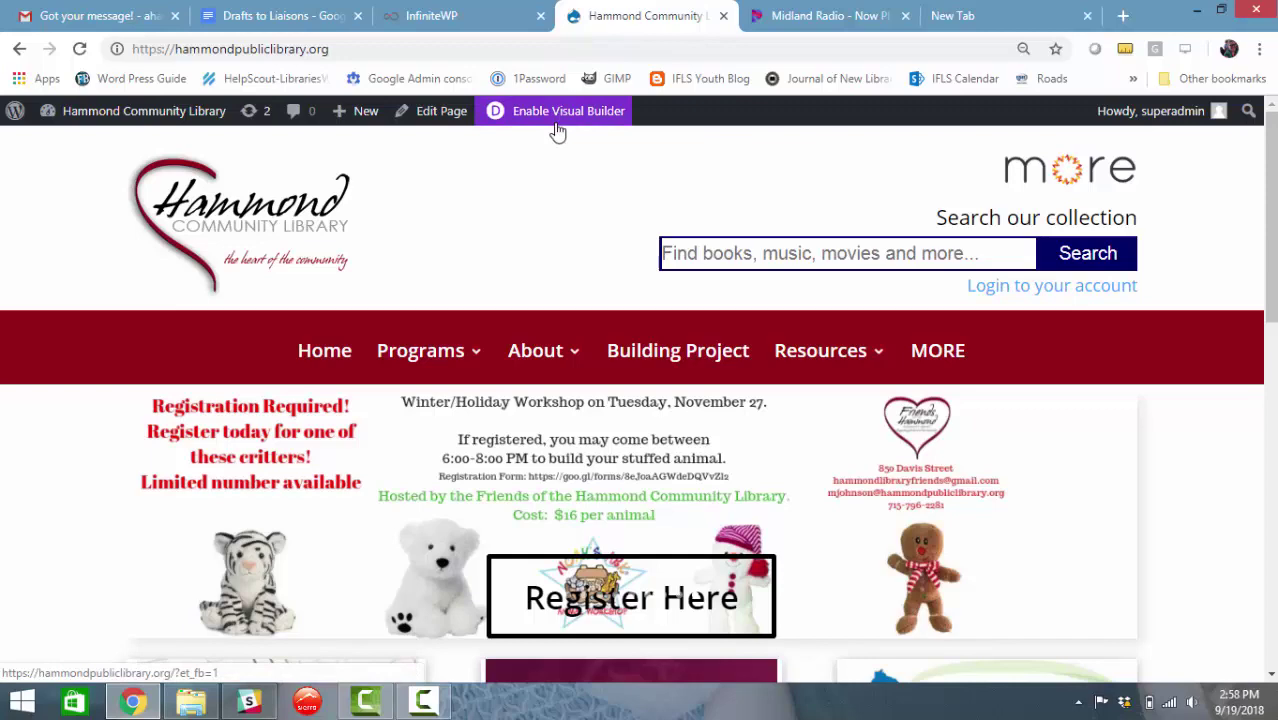
Open the home page in the Divi builder and bring up the Slider module's settings
{"action": "left_click", "coordinate": [424, 112]}
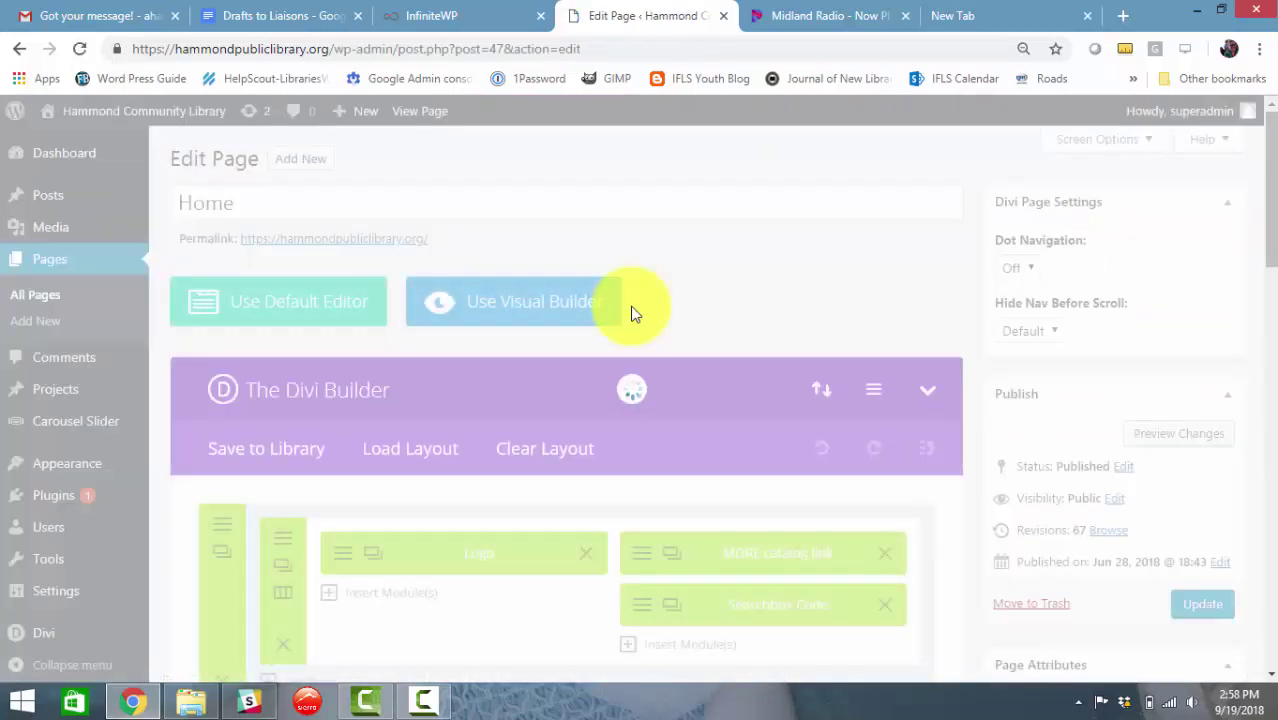
{"action": "scroll", "coordinate": [780, 285], "scroll_direction": "down", "scroll_amount": 3}
{"action": "scroll", "coordinate": [700, 340], "scroll_direction": "down", "scroll_amount": 2}
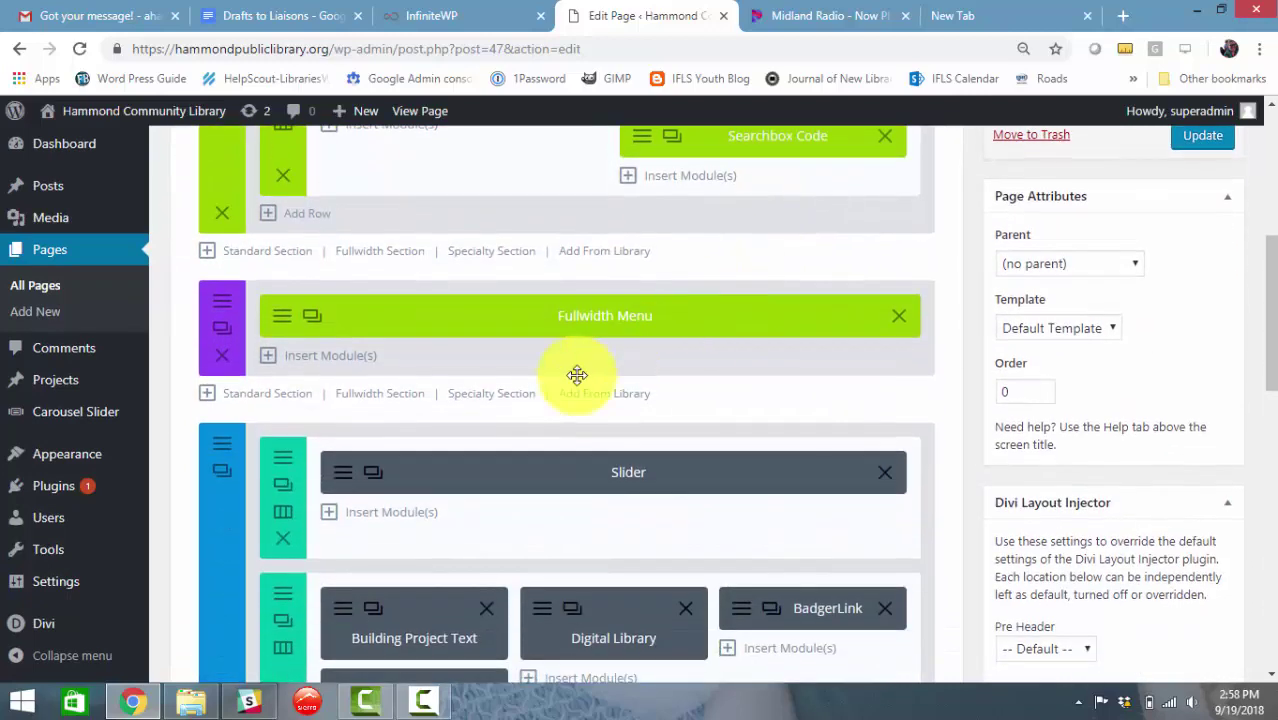
{"action": "left_click", "coordinate": [346, 481]}
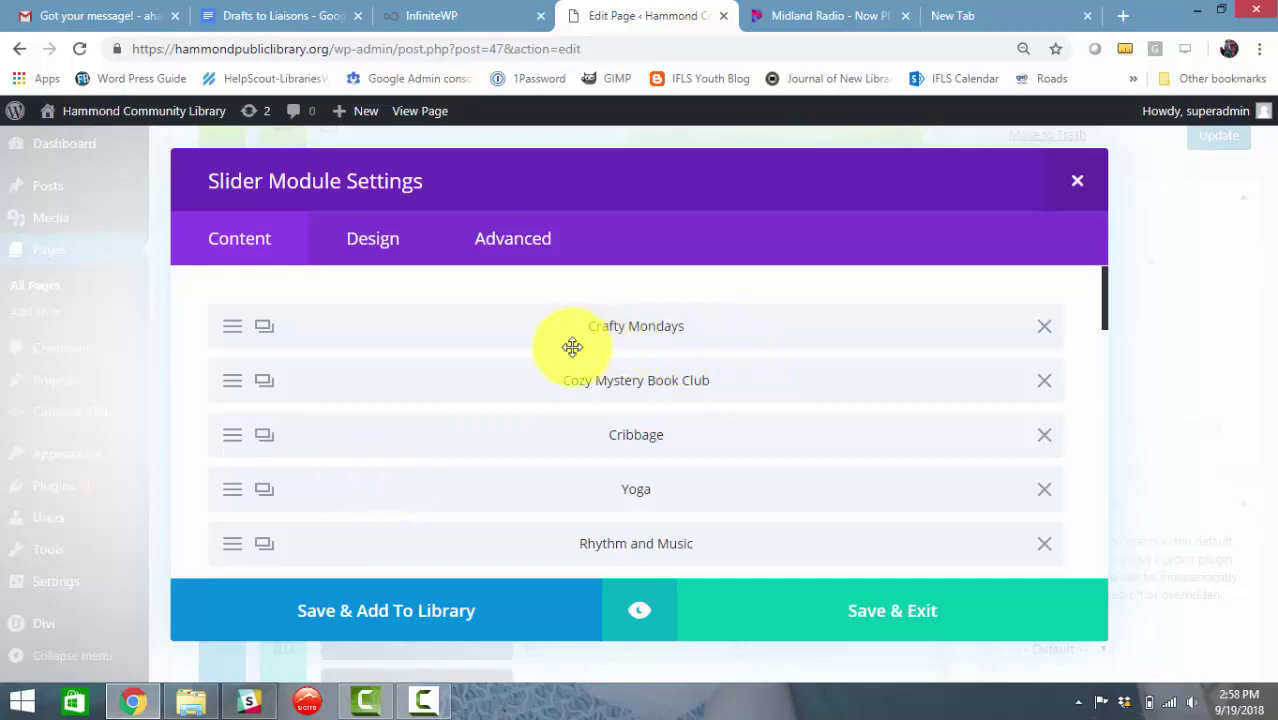
In the Crafty Mondays slide, set Button Text to 'Register Here' and clear the '#' Button URL
{"action": "left_click", "coordinate": [237, 332]}
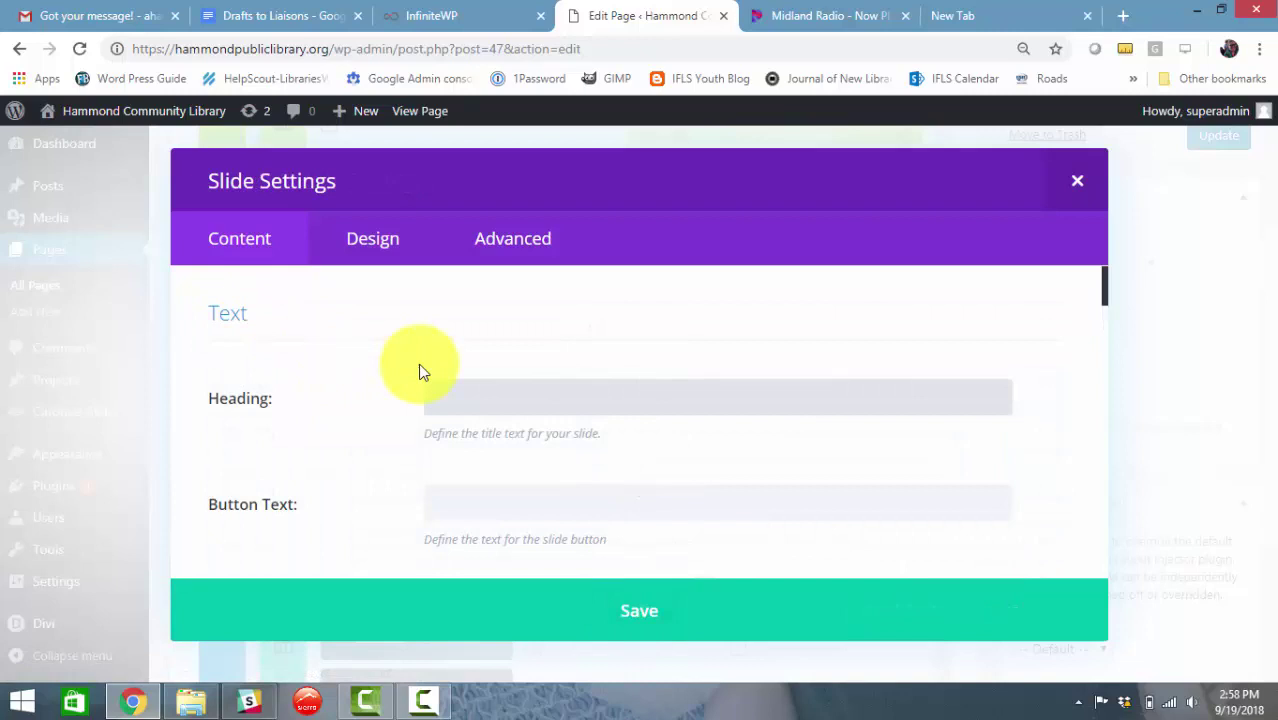
{"action": "scroll", "coordinate": [480, 378], "scroll_direction": "down", "scroll_amount": 1}
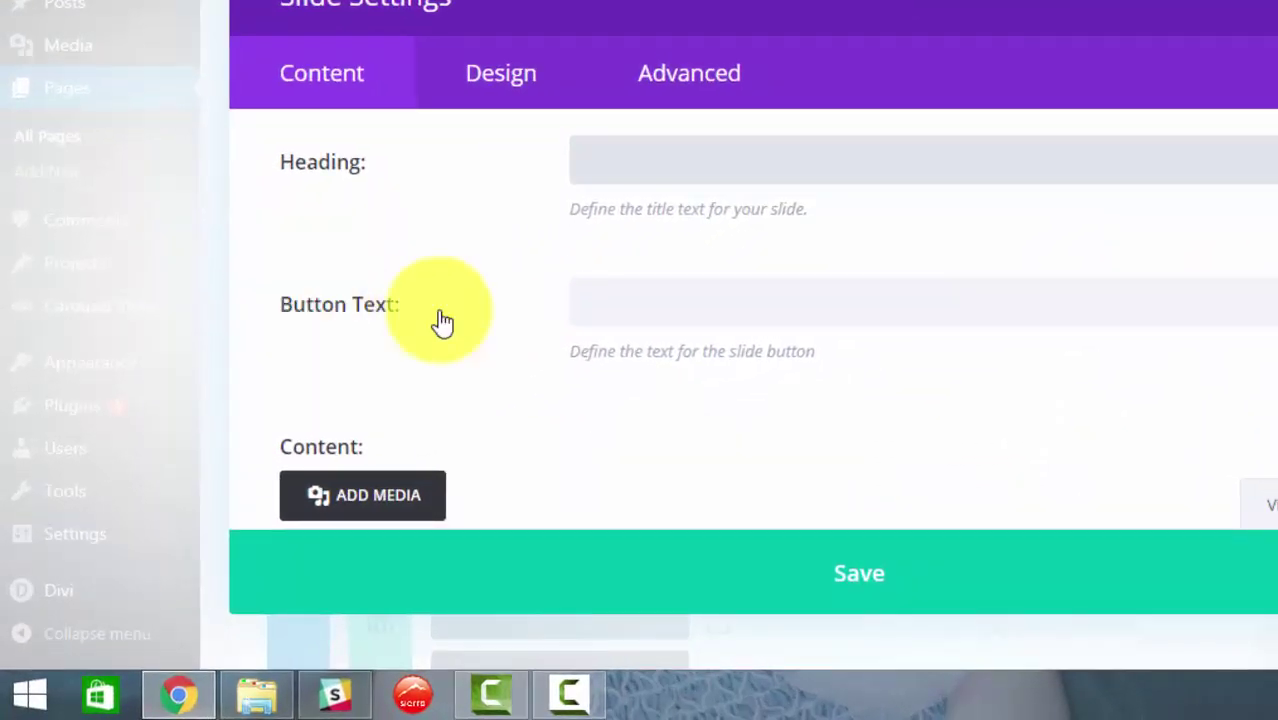
{"action": "left_click", "coordinate": [619, 306]}
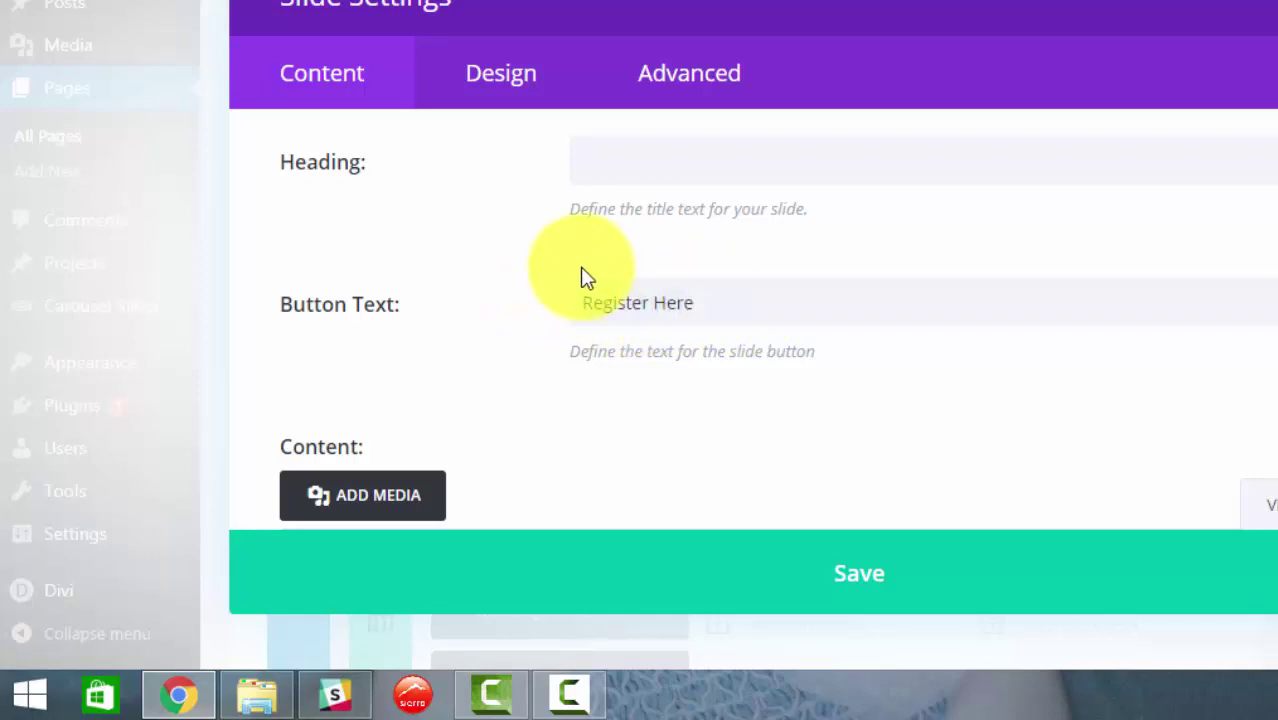
{"action": "scroll", "coordinate": [494, 260], "scroll_direction": "down", "scroll_amount": 5}
{"action": "scroll", "coordinate": [496, 262], "scroll_direction": "down", "scroll_amount": 2}
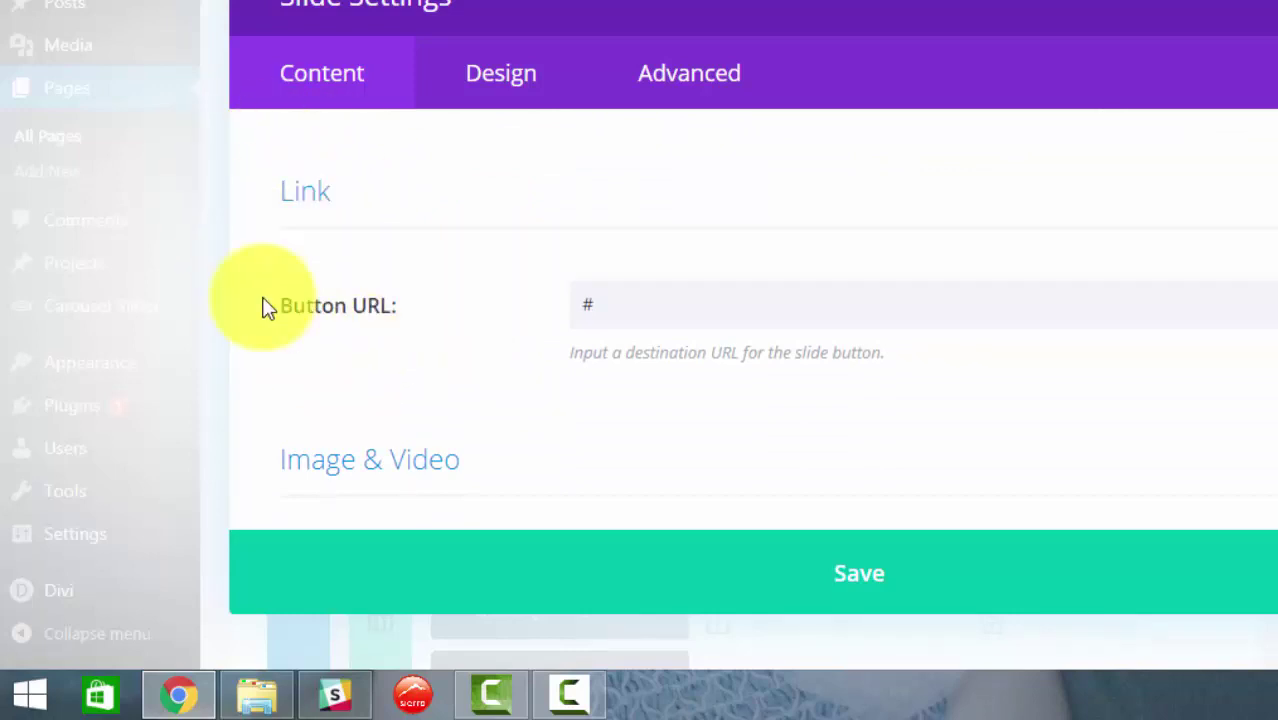
{"action": "left_click", "coordinate": [684, 291]}
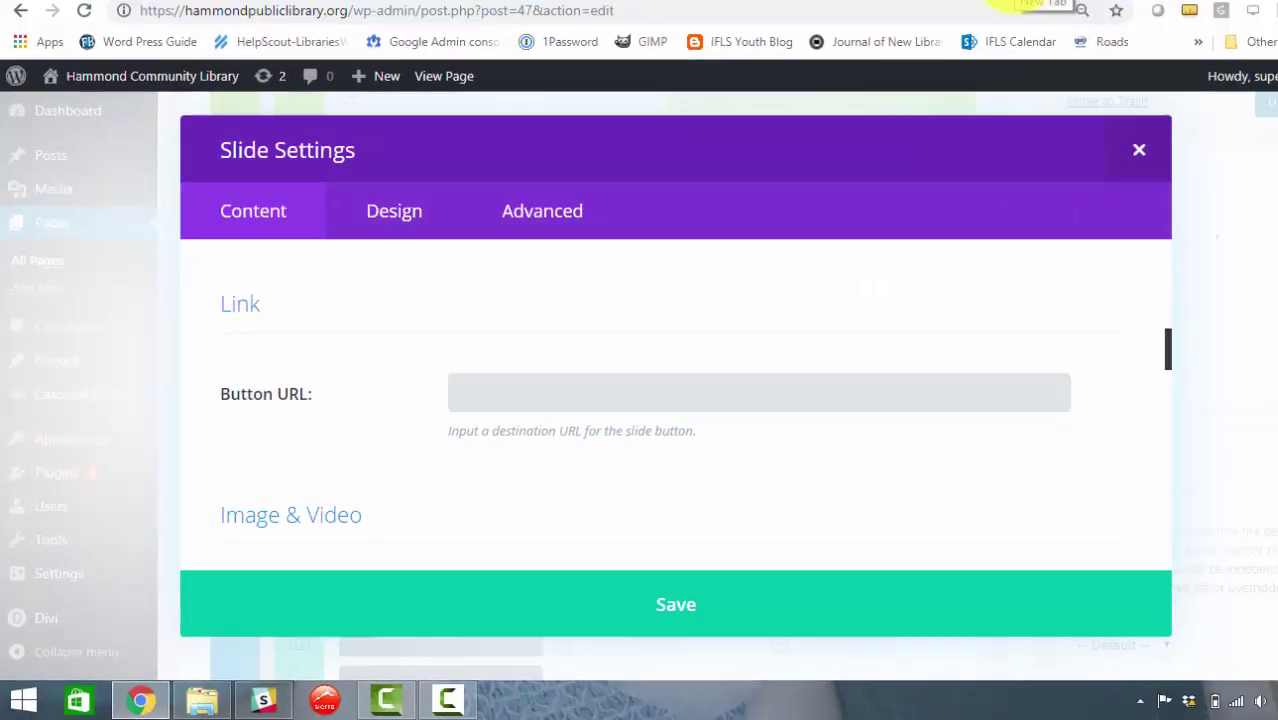
In a new tab, search 'hammond' and load the Hammond library home page
{"action": "left_click", "coordinate": [1078, 9]}
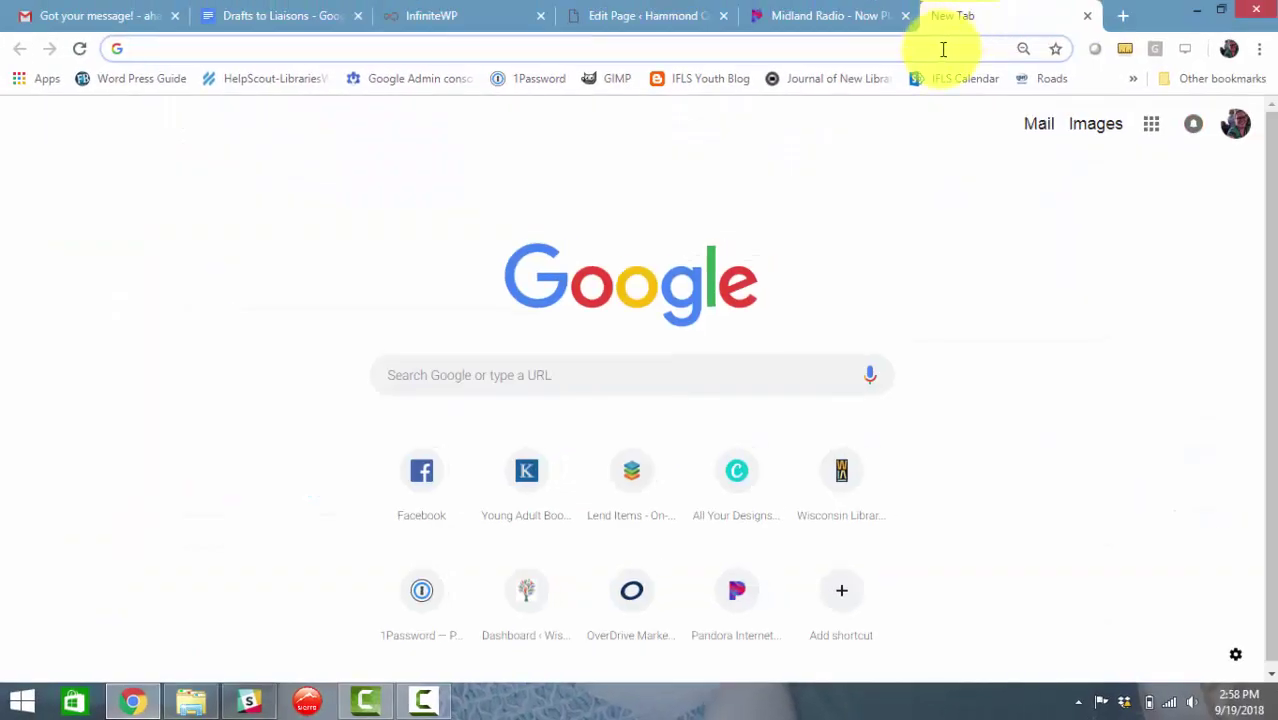
{"action": "type", "text": "hammond"}
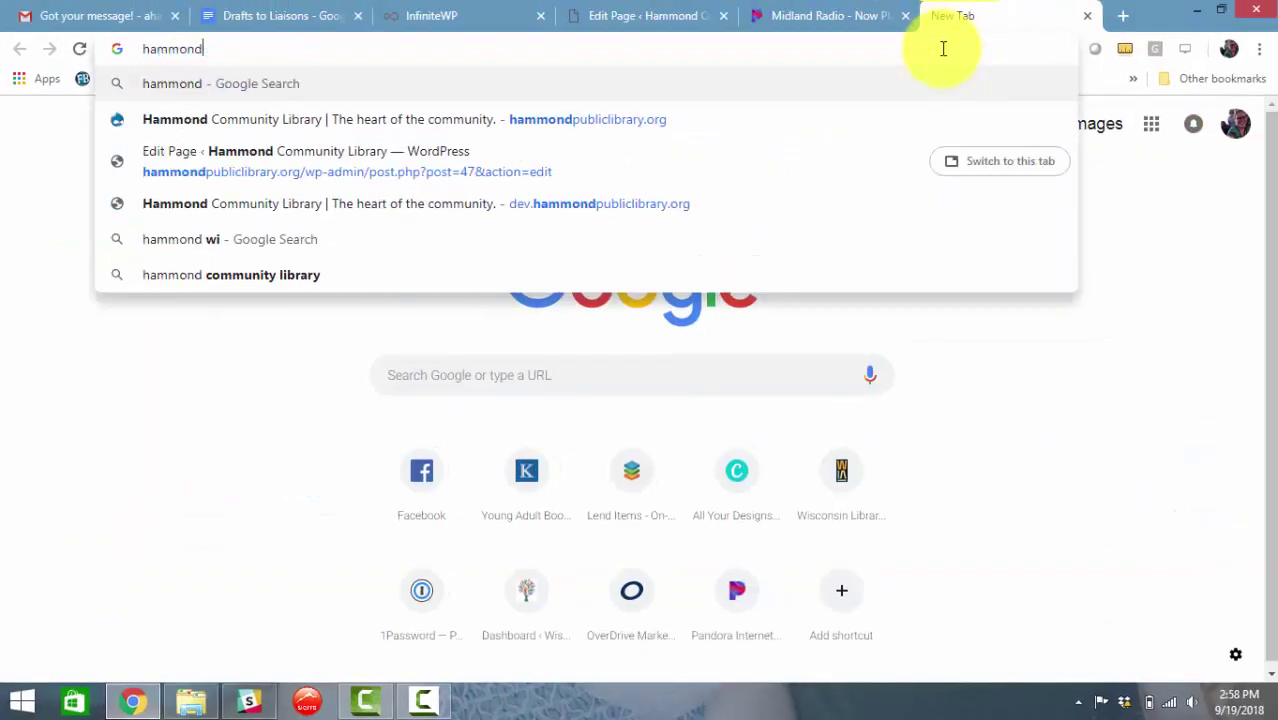
{"action": "key", "text": "Down"}
{"action": "key", "text": "Return"}
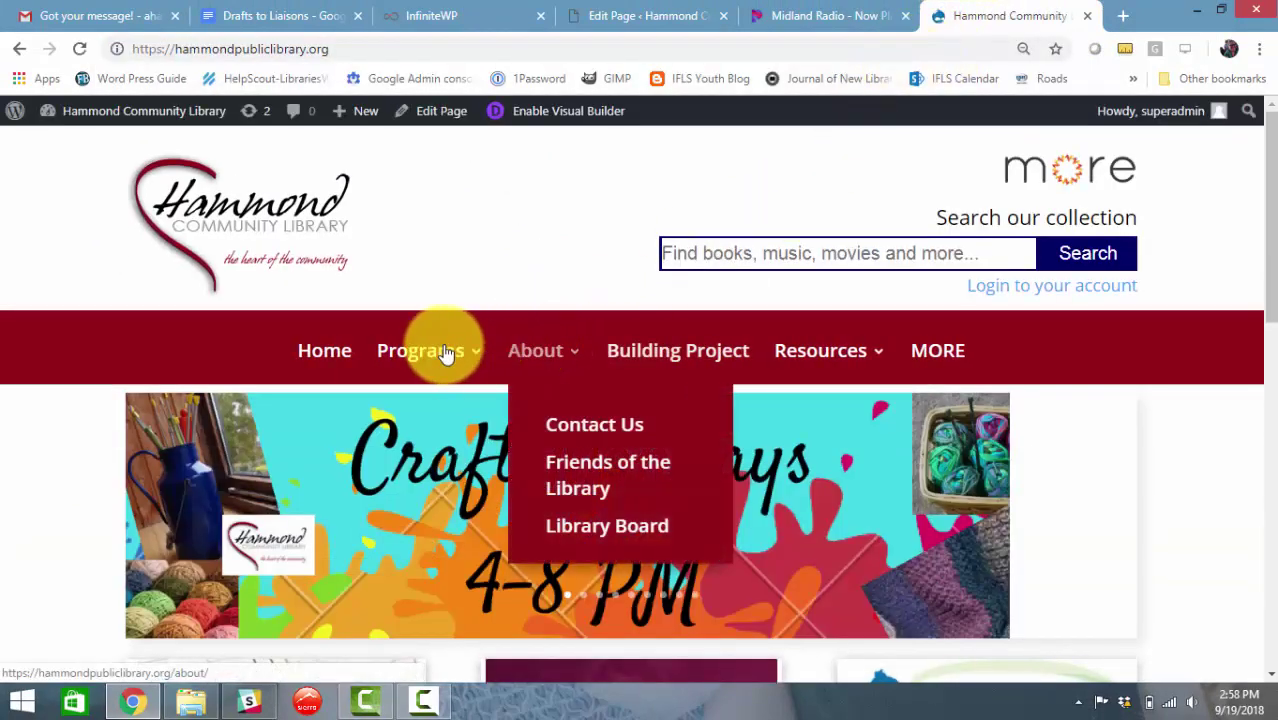
Navigate to the library's Programs calendar page and select its address in the address bar
{"action": "left_click", "coordinate": [437, 347]}
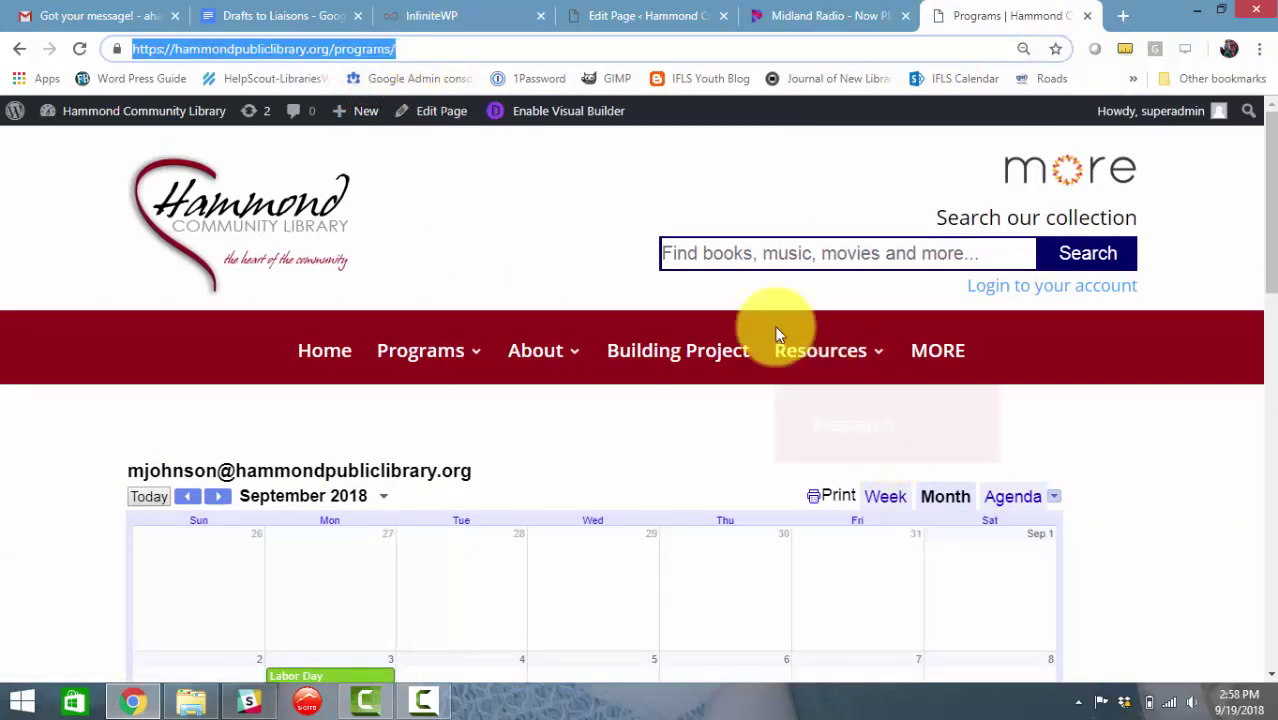
{"action": "mouse_move", "coordinate": [560, 370]}
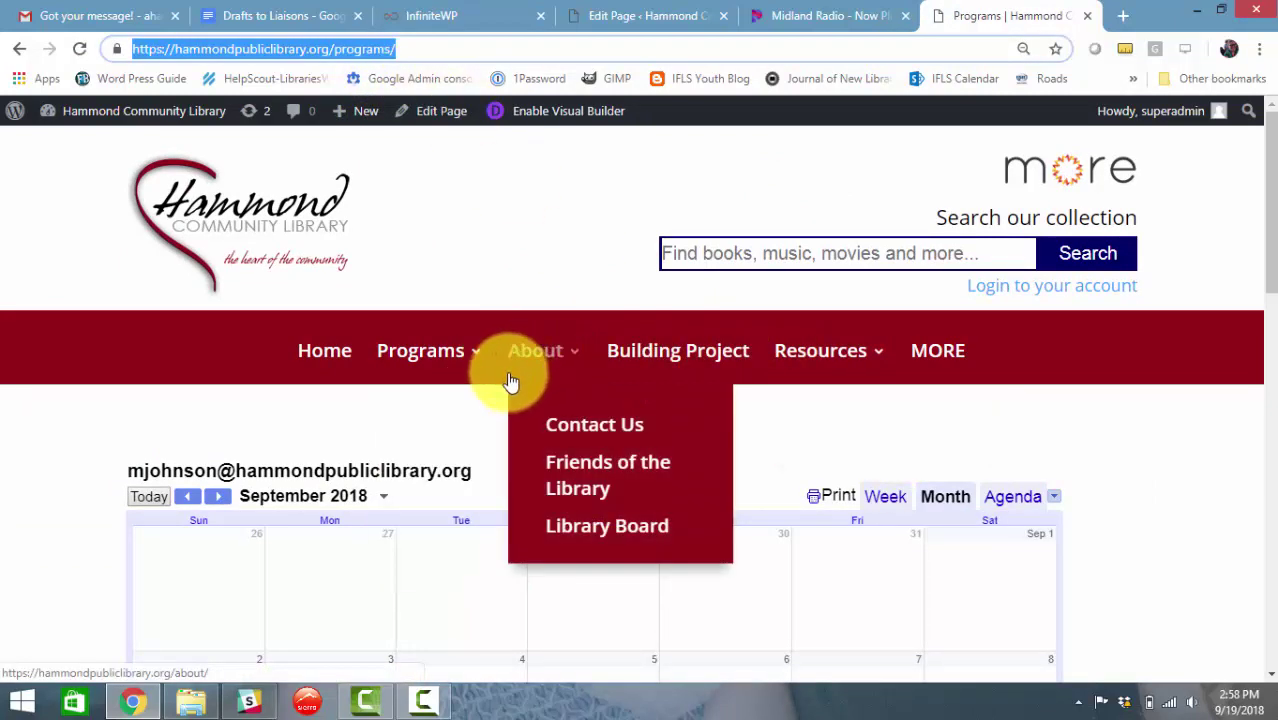
{"action": "mouse_move", "coordinate": [485, 360]}
{"action": "left_click", "coordinate": [452, 536]}
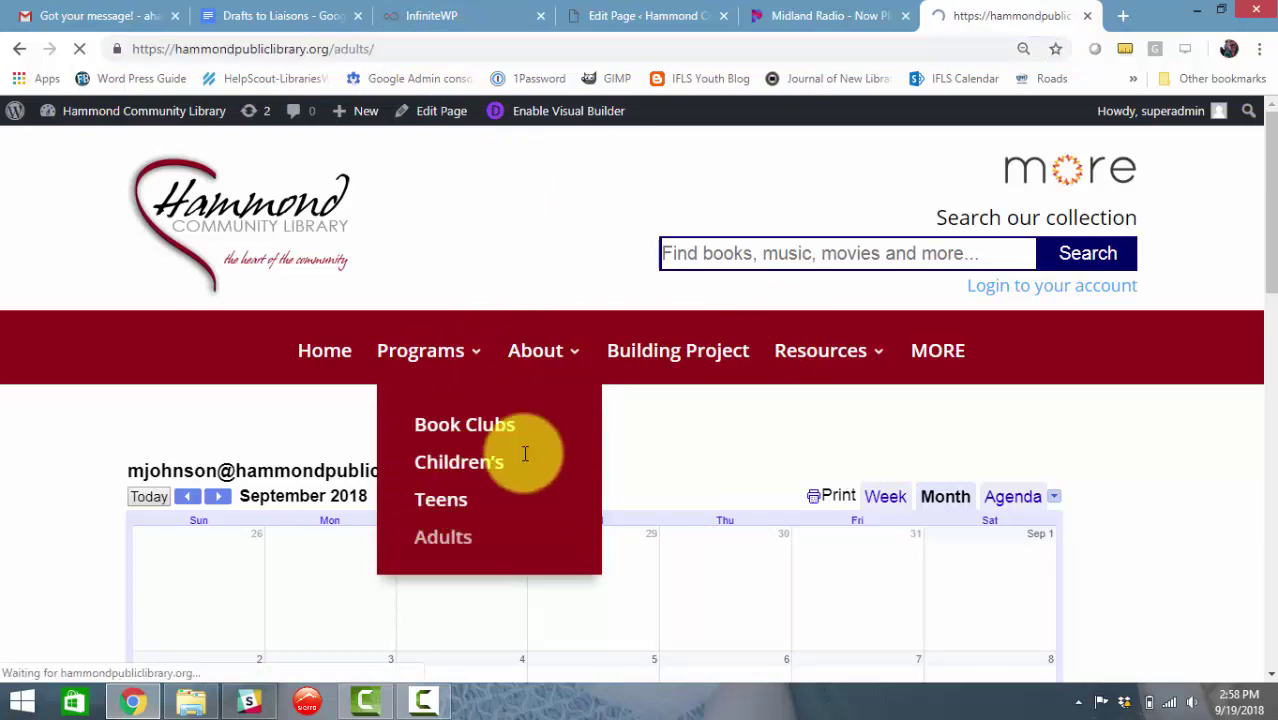
{"action": "scroll", "coordinate": [600, 408], "scroll_direction": "down", "scroll_amount": 2}
{"action": "mouse_move", "coordinate": [443, 283]}
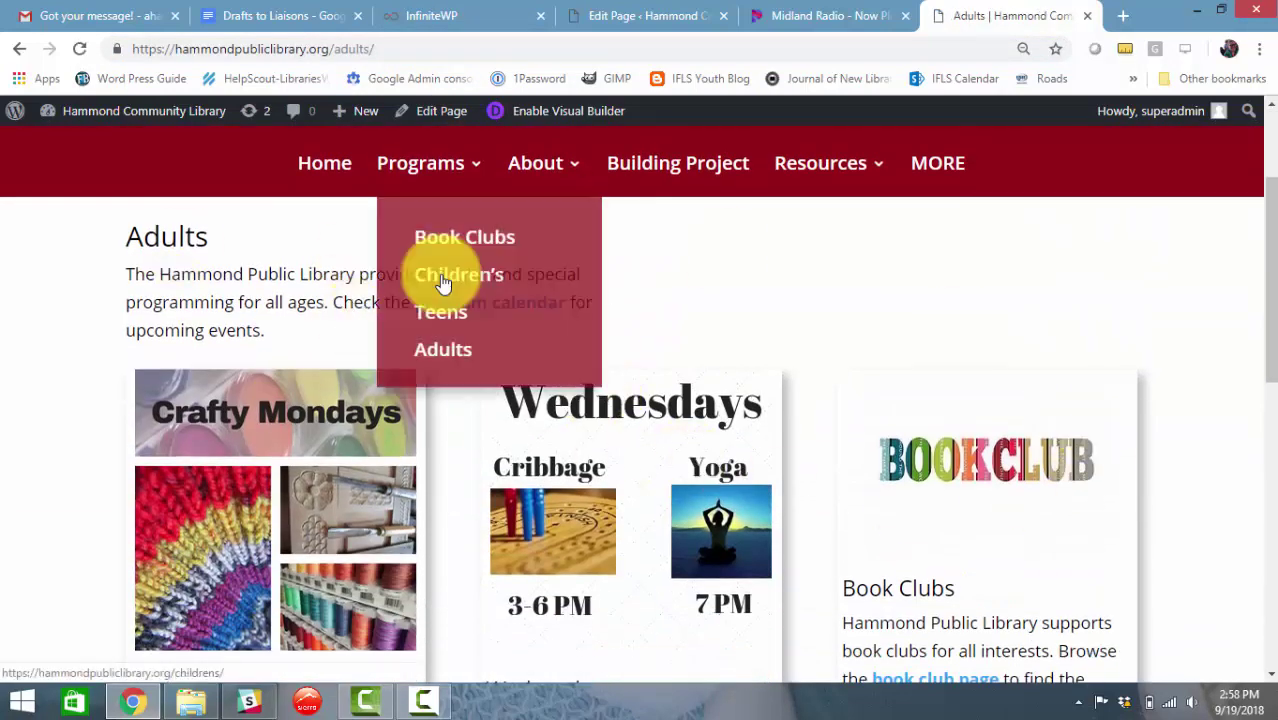
{"action": "mouse_move", "coordinate": [428, 163]}
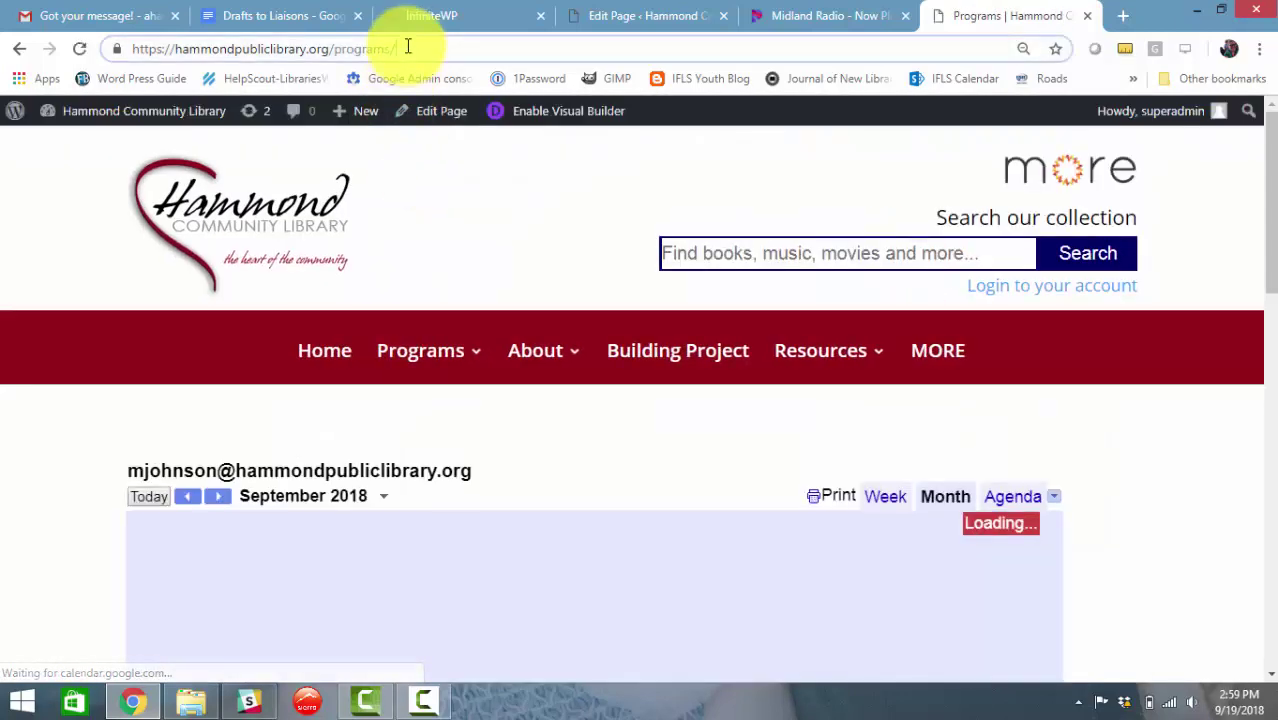
{"action": "left_click", "coordinate": [422, 47]}
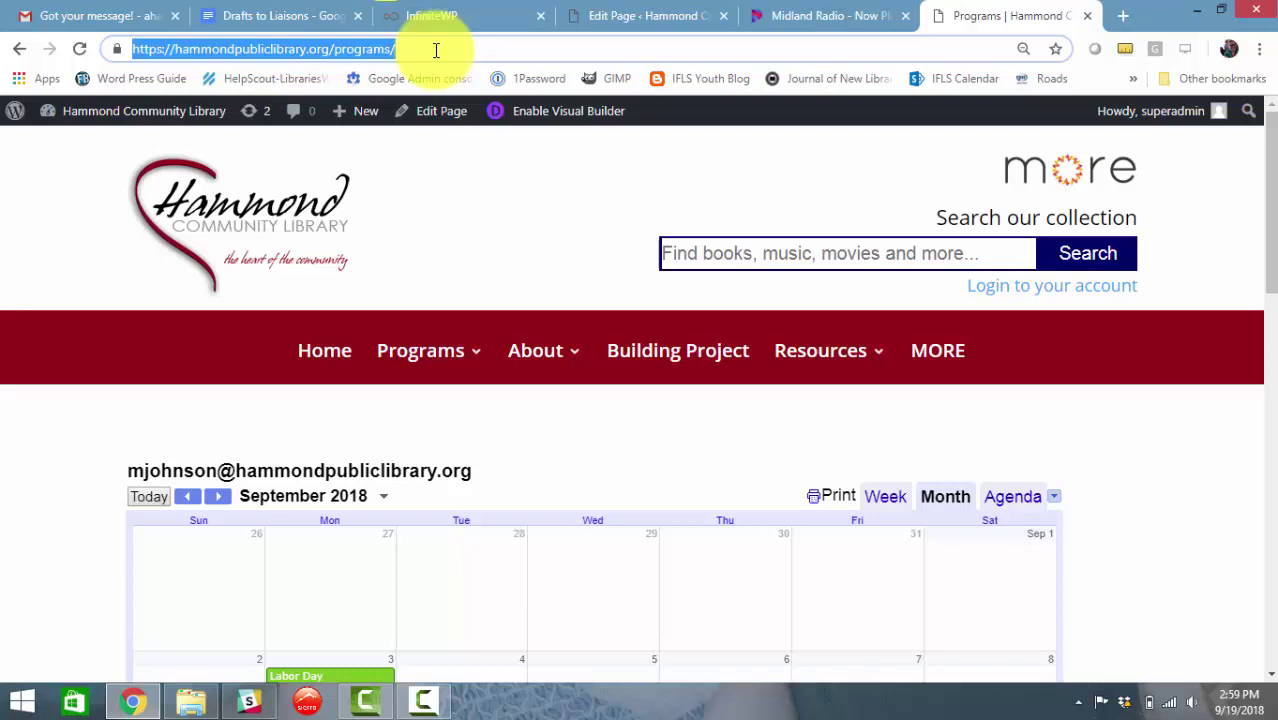
{"action": "left_click", "coordinate": [606, 18]}
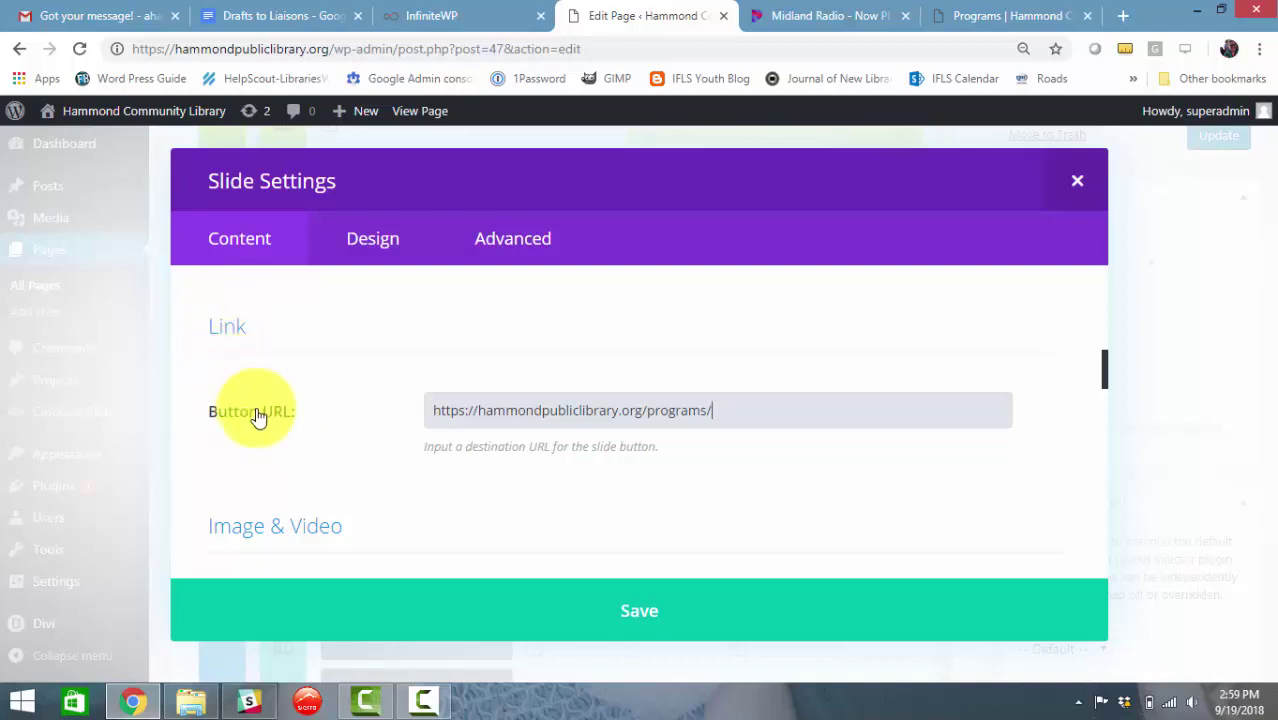
{"action": "scroll", "coordinate": [280, 418], "scroll_direction": "up", "scroll_amount": 5}
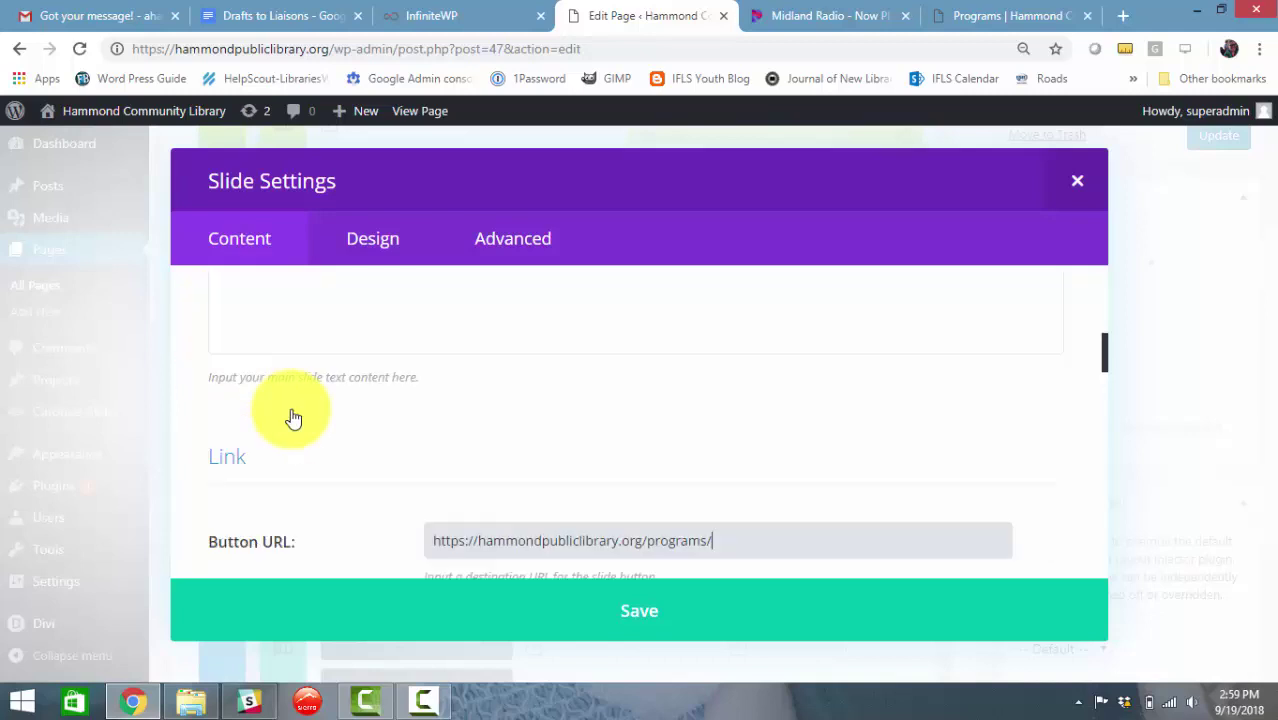
{"action": "scroll", "coordinate": [428, 468], "scroll_direction": "down", "scroll_amount": 10}
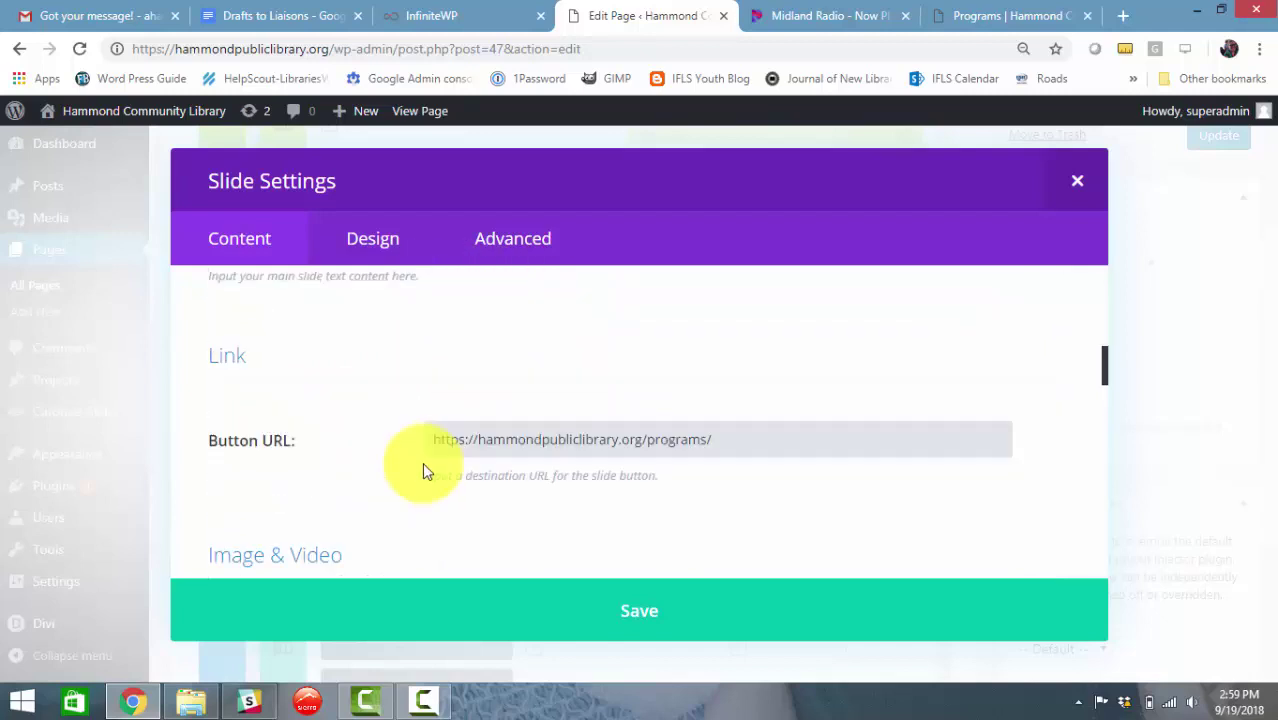
{"action": "scroll", "coordinate": [376, 465], "scroll_direction": "down", "scroll_amount": 4}
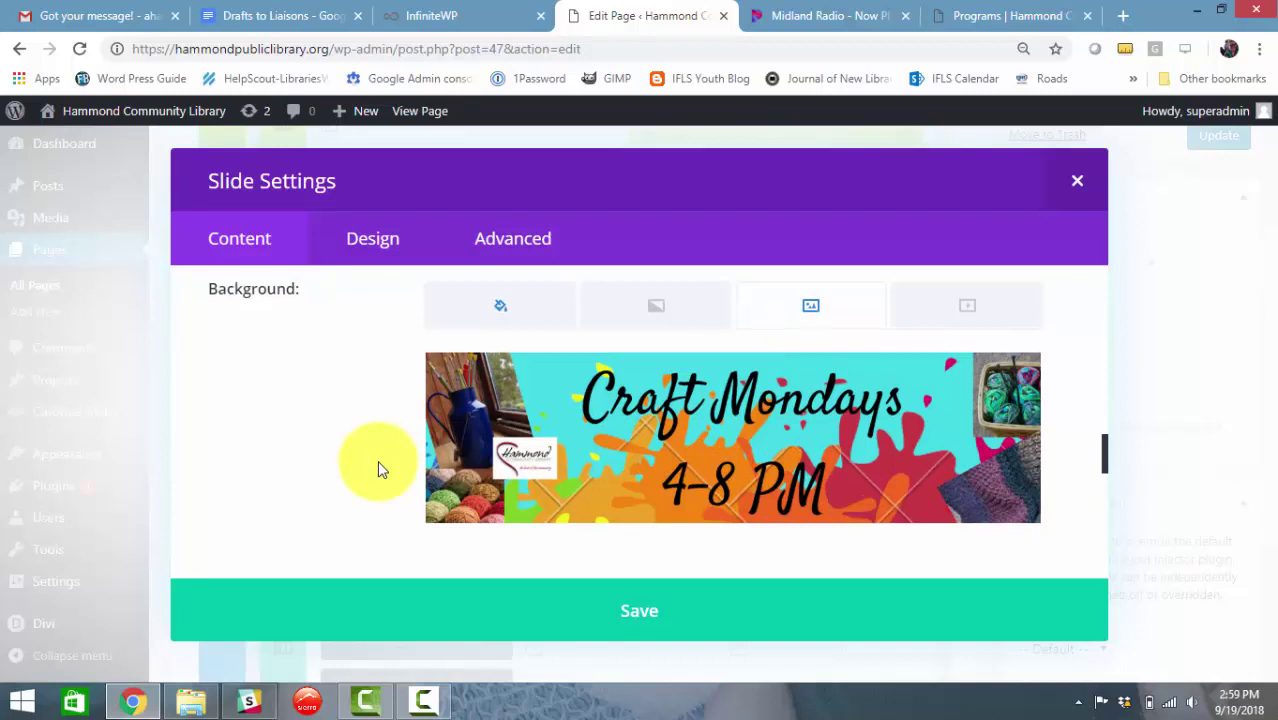
{"action": "scroll", "coordinate": [377, 460], "scroll_direction": "down", "scroll_amount": 5}
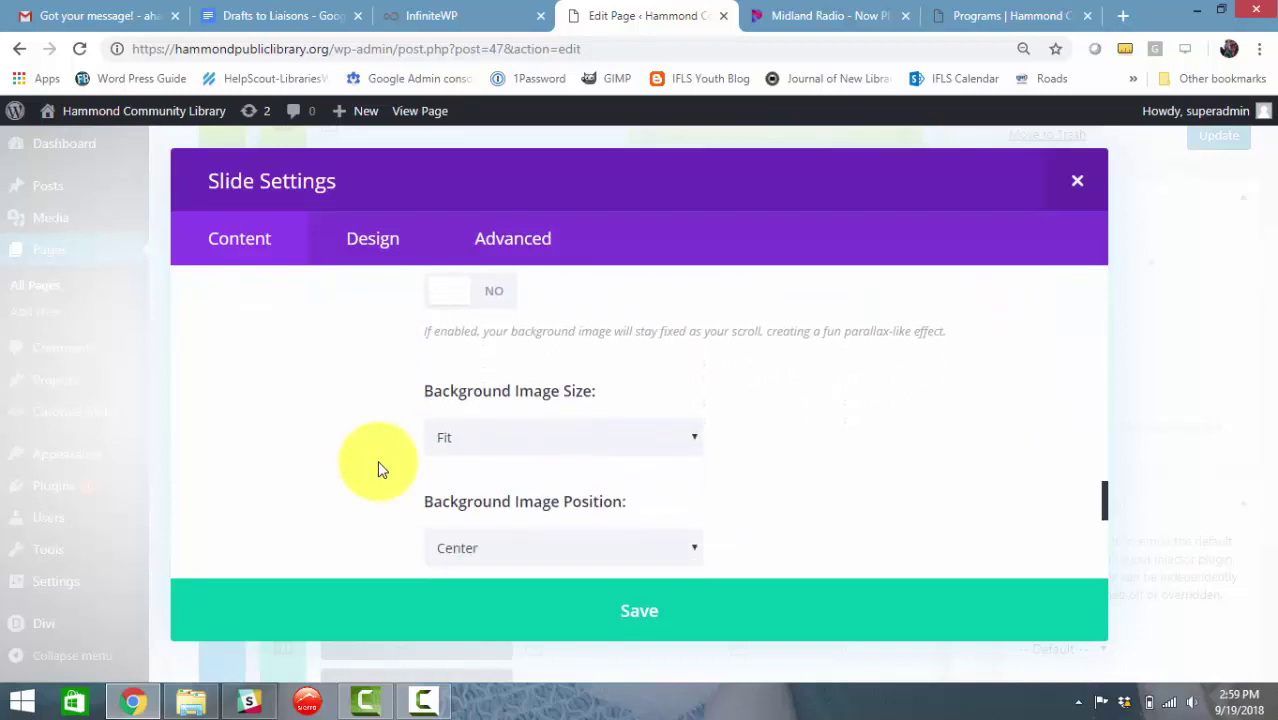
{"action": "scroll", "coordinate": [377, 460], "scroll_direction": "down", "scroll_amount": 4}
In the slide's Design options, switch Use Custom Styles for Button to YES
{"action": "left_click", "coordinate": [380, 232]}
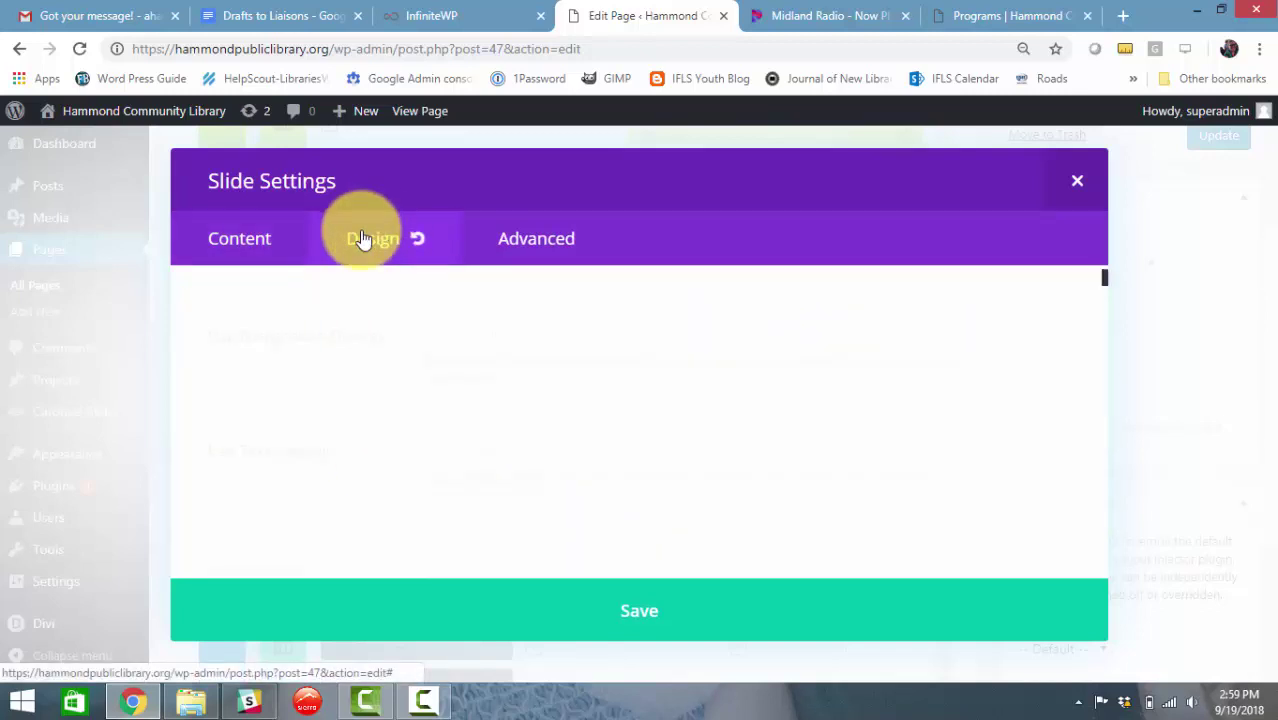
{"action": "scroll", "coordinate": [357, 442], "scroll_direction": "down", "scroll_amount": 3}
{"action": "scroll", "coordinate": [361, 445], "scroll_direction": "down", "scroll_amount": 5}
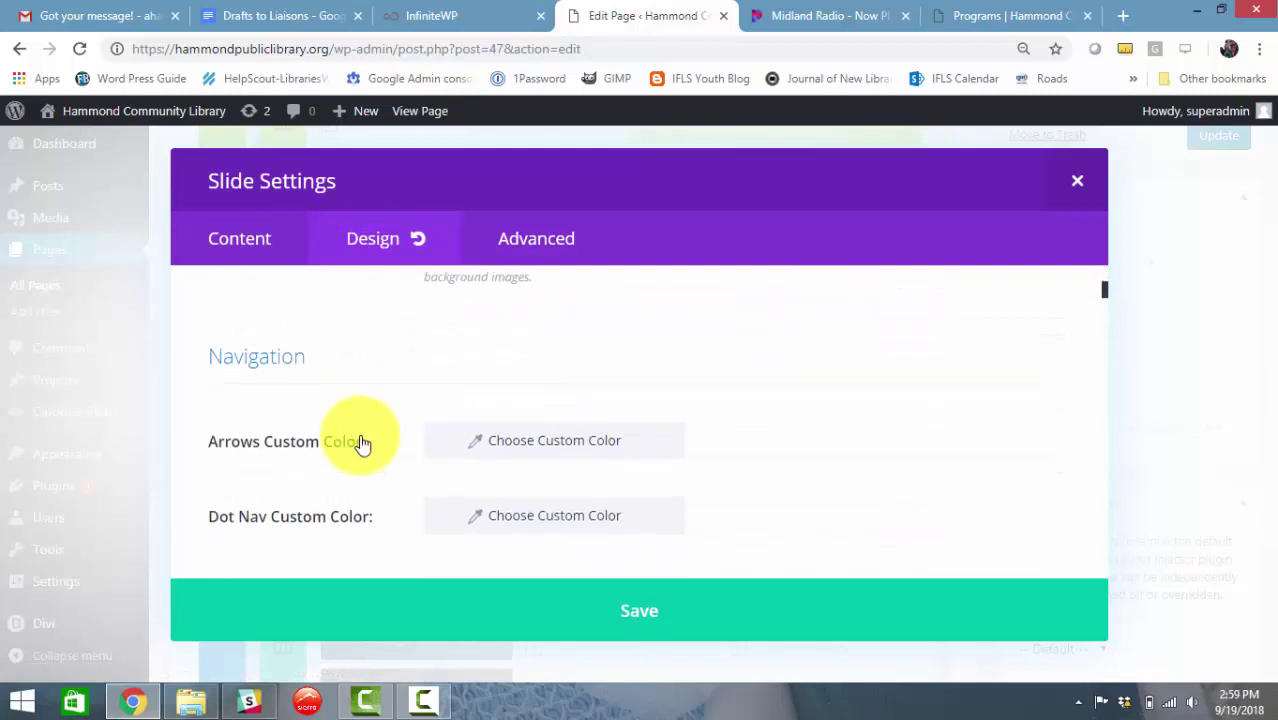
{"action": "scroll", "coordinate": [363, 445], "scroll_direction": "down", "scroll_amount": 6}
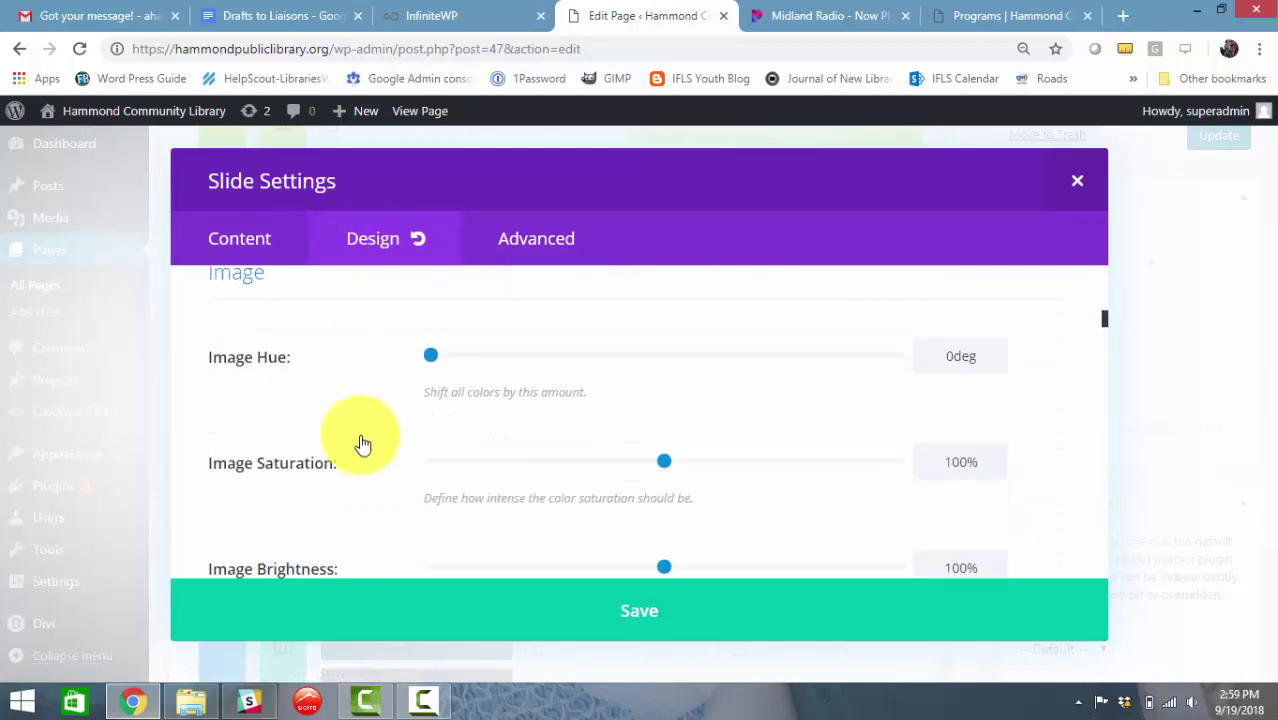
{"action": "scroll", "coordinate": [363, 445], "scroll_direction": "down", "scroll_amount": 8}
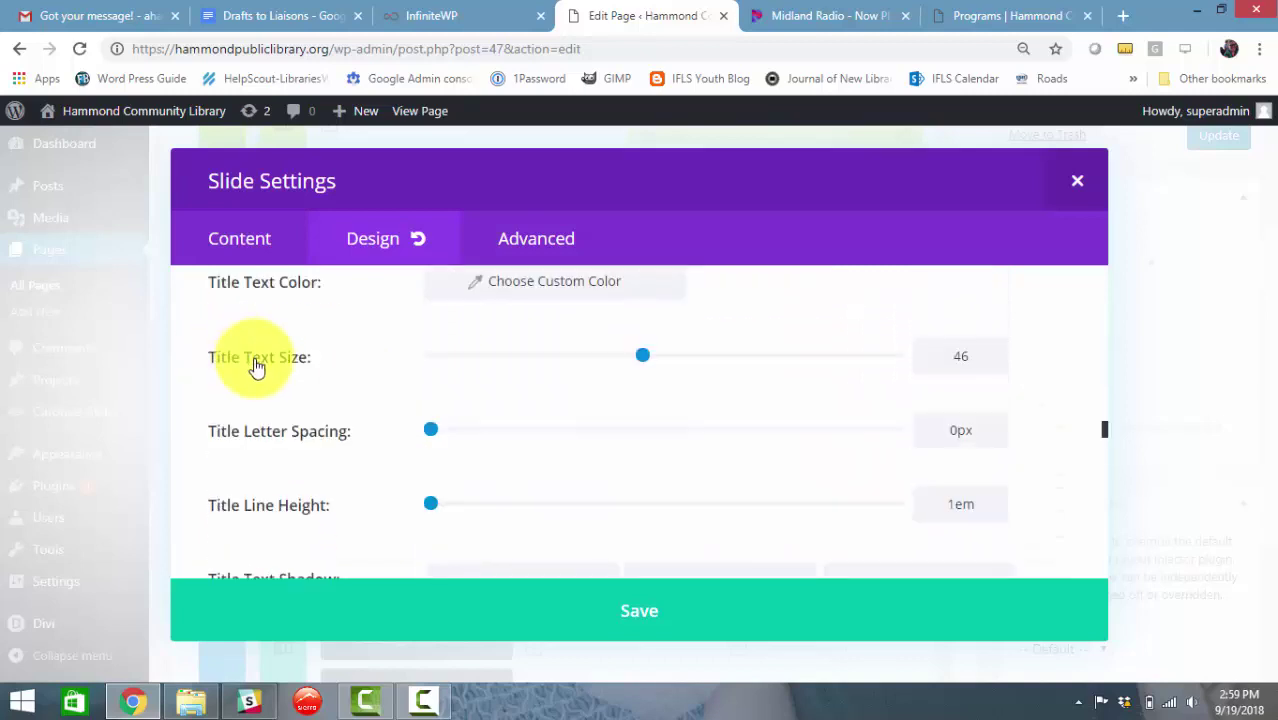
{"action": "scroll", "coordinate": [256, 368], "scroll_direction": "down", "scroll_amount": 5}
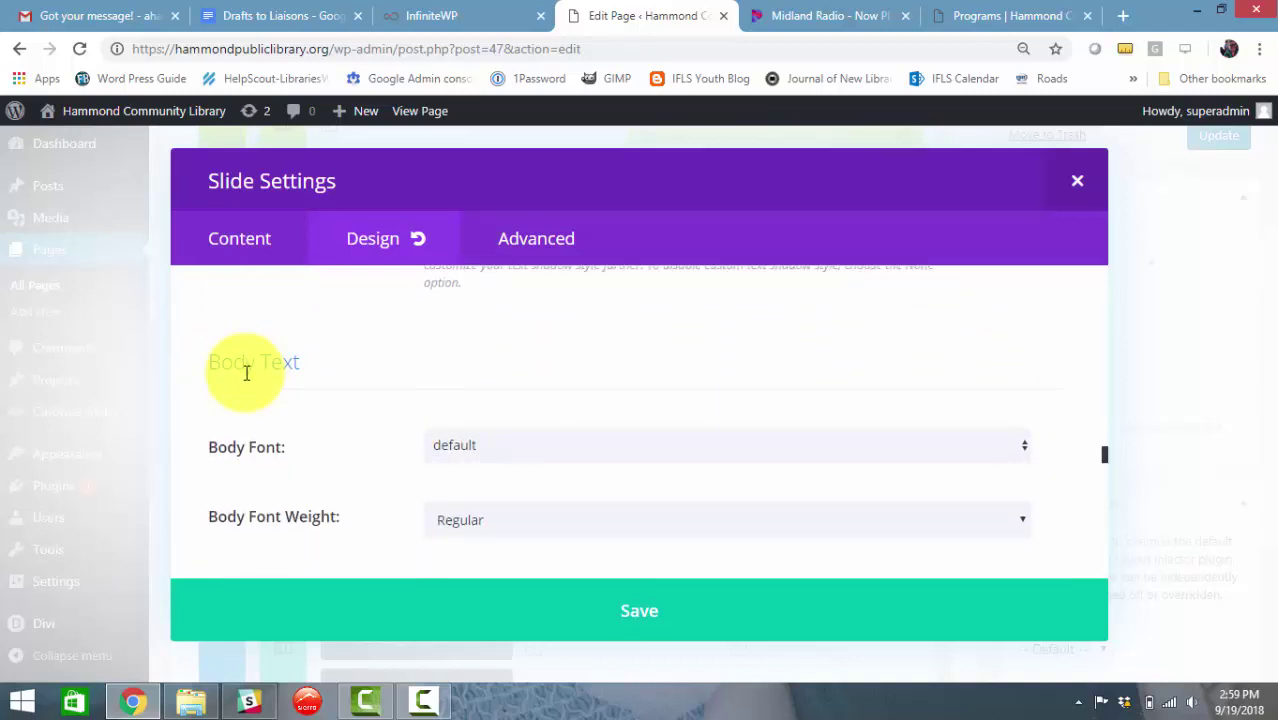
{"action": "scroll", "coordinate": [246, 373], "scroll_direction": "down", "scroll_amount": 10}
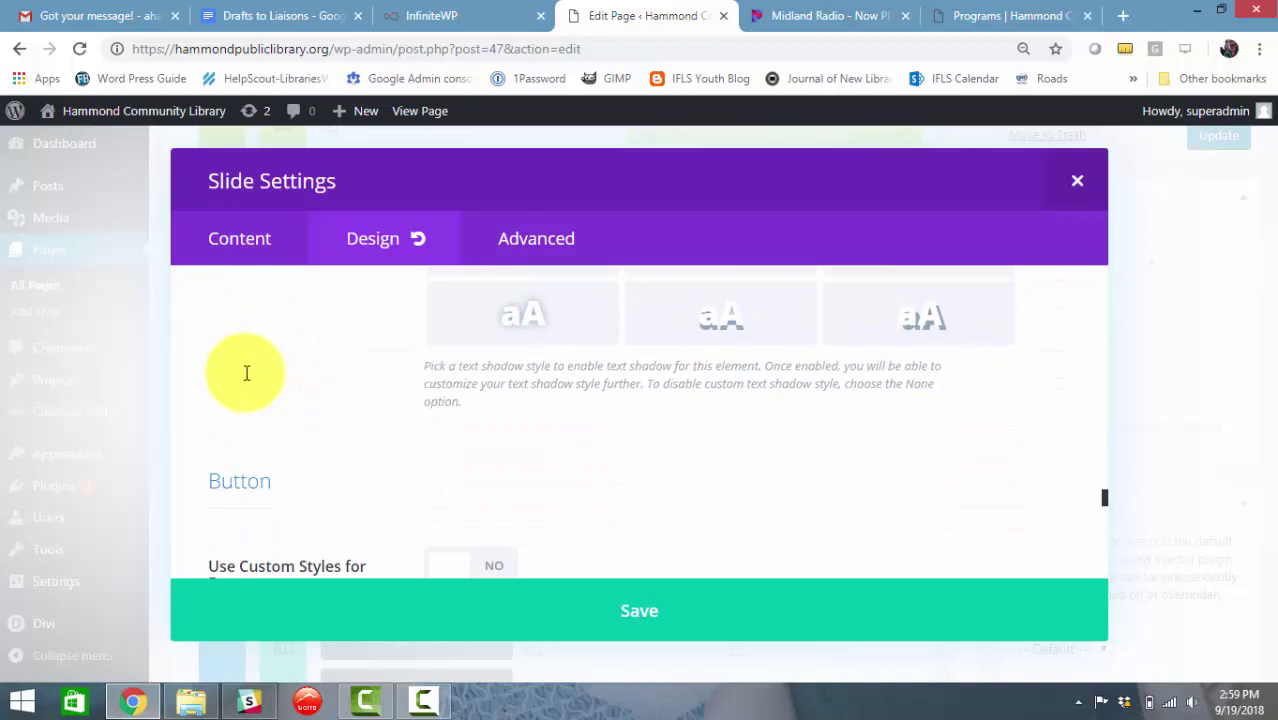
{"action": "scroll", "coordinate": [246, 373], "scroll_direction": "down", "scroll_amount": 3}
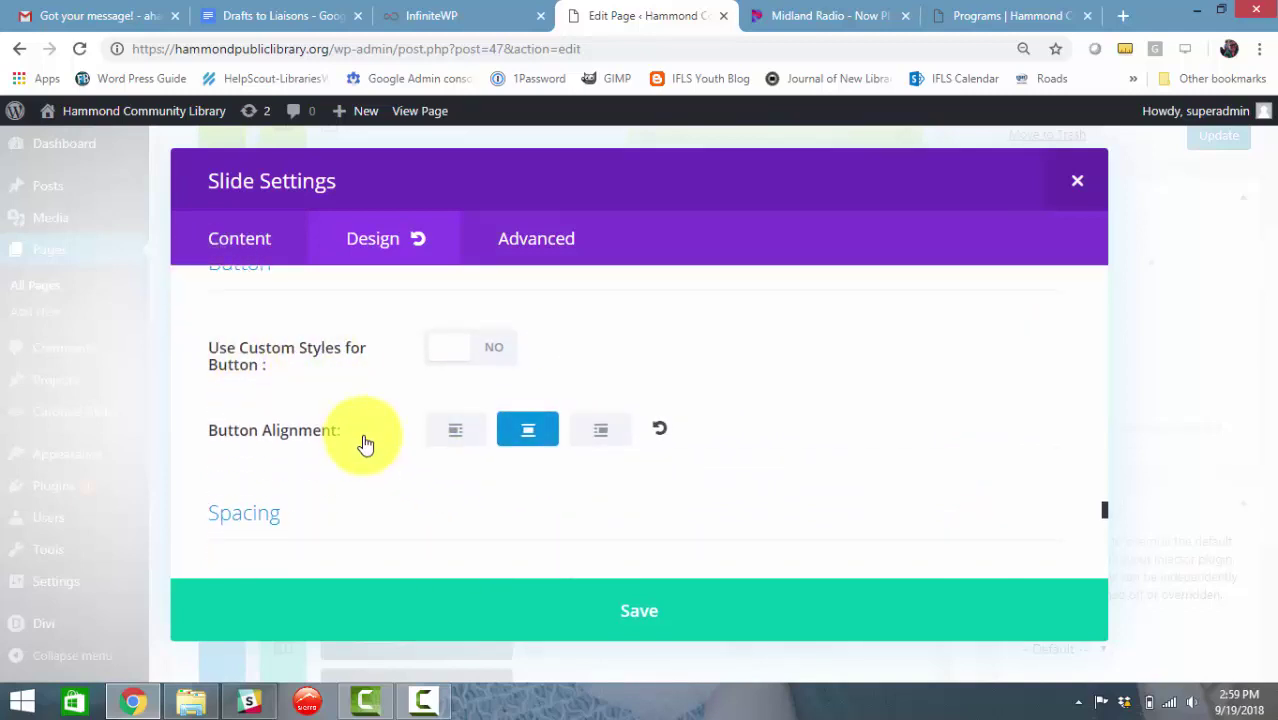
{"action": "scroll", "coordinate": [365, 443], "scroll_direction": "down", "scroll_amount": 8}
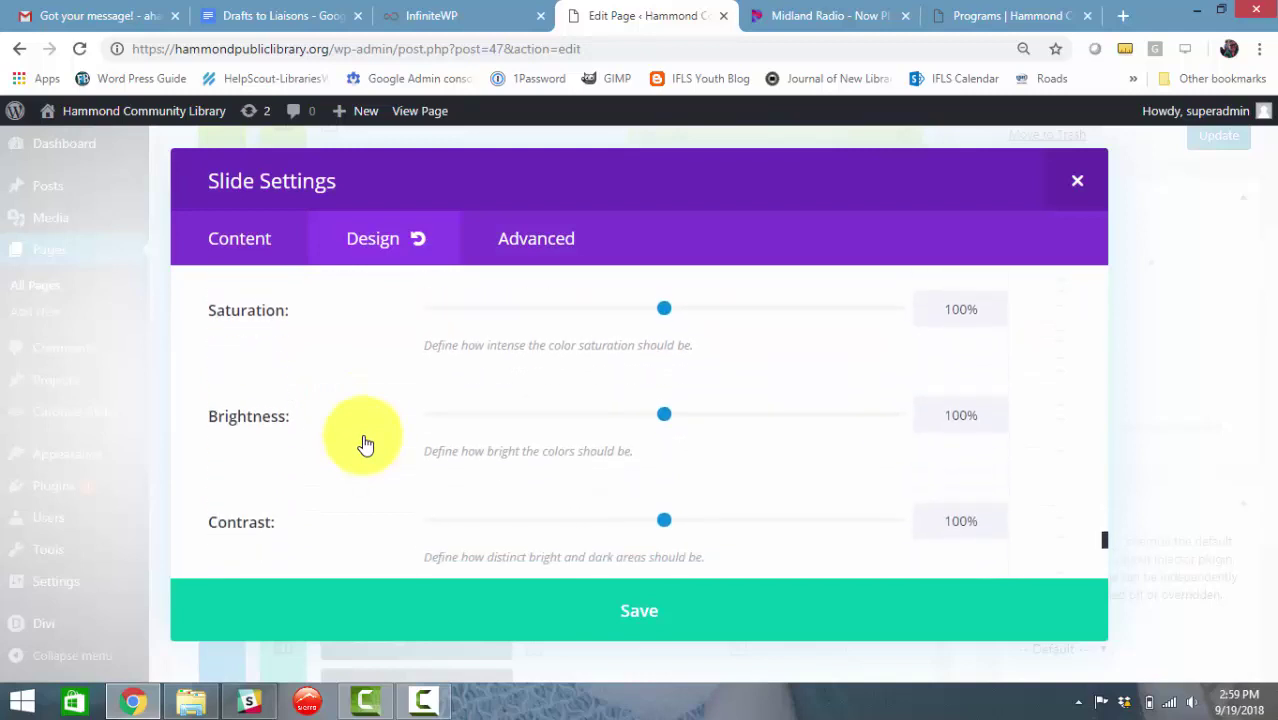
{"action": "scroll", "coordinate": [365, 443], "scroll_direction": "down", "scroll_amount": 8}
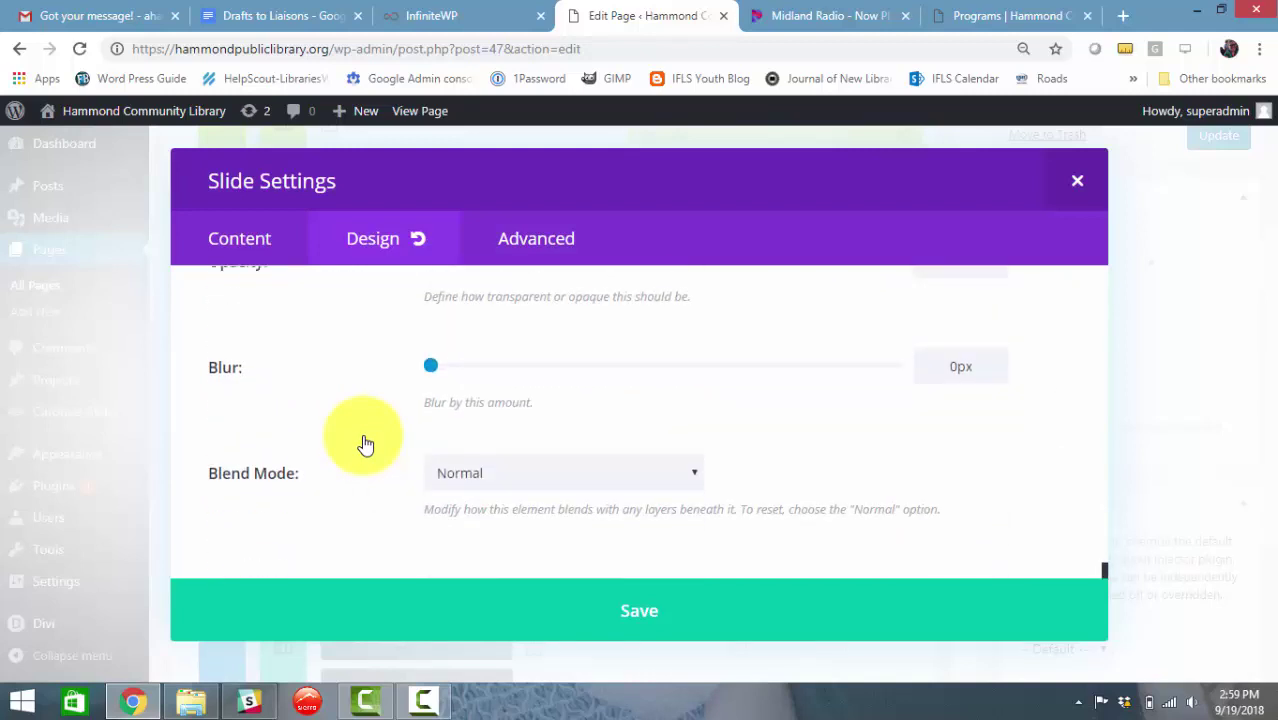
{"action": "scroll", "coordinate": [365, 443], "scroll_direction": "up", "scroll_amount": 10}
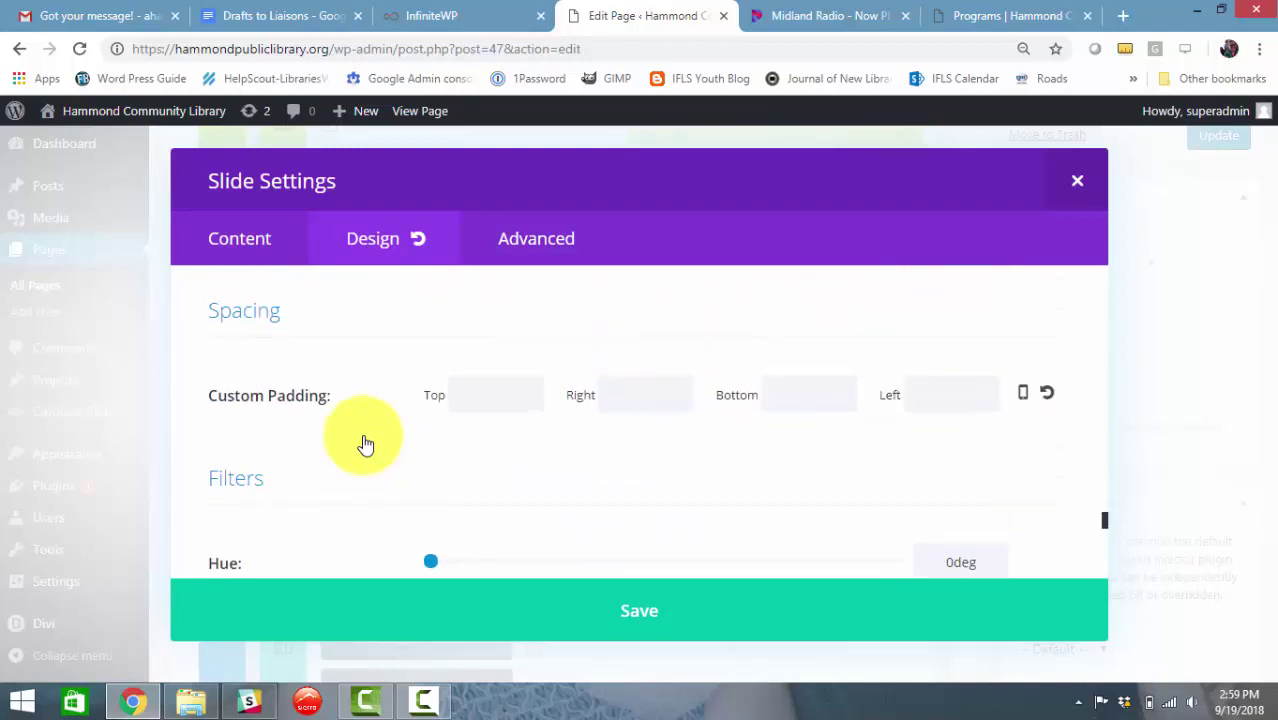
{"action": "scroll", "coordinate": [365, 443], "scroll_direction": "up", "scroll_amount": 3}
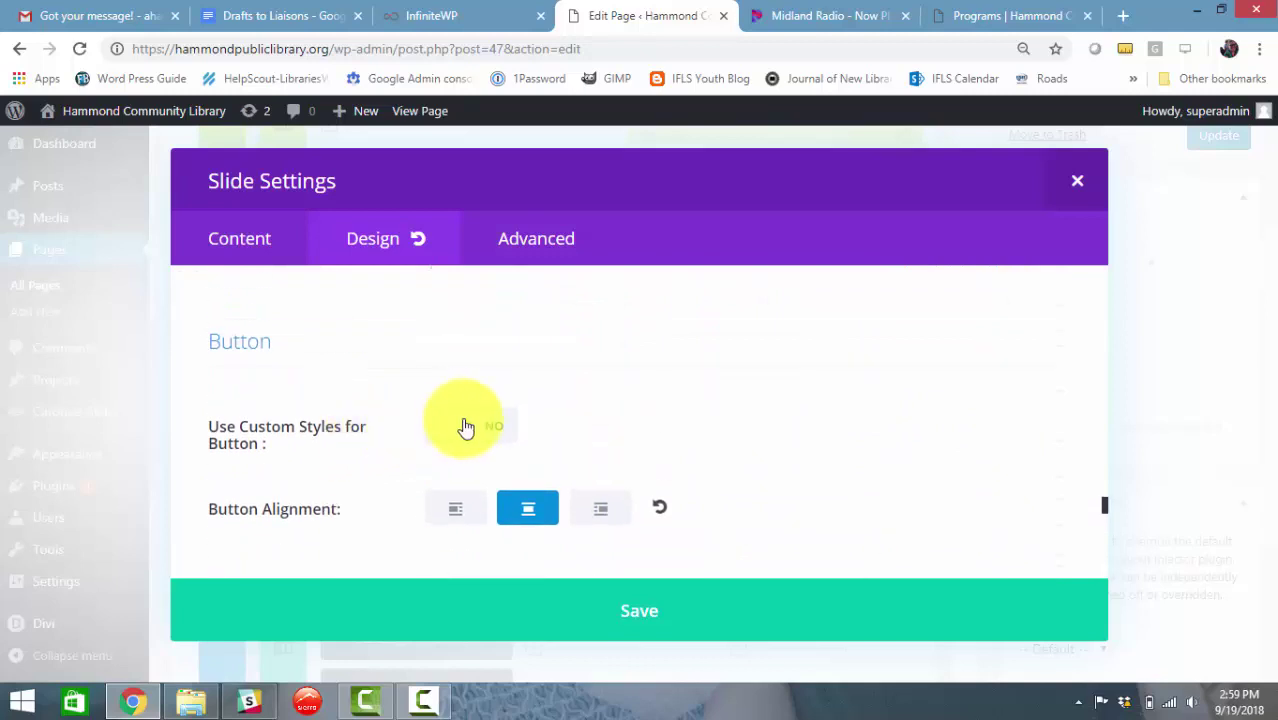
{"action": "left_click", "coordinate": [455, 435]}
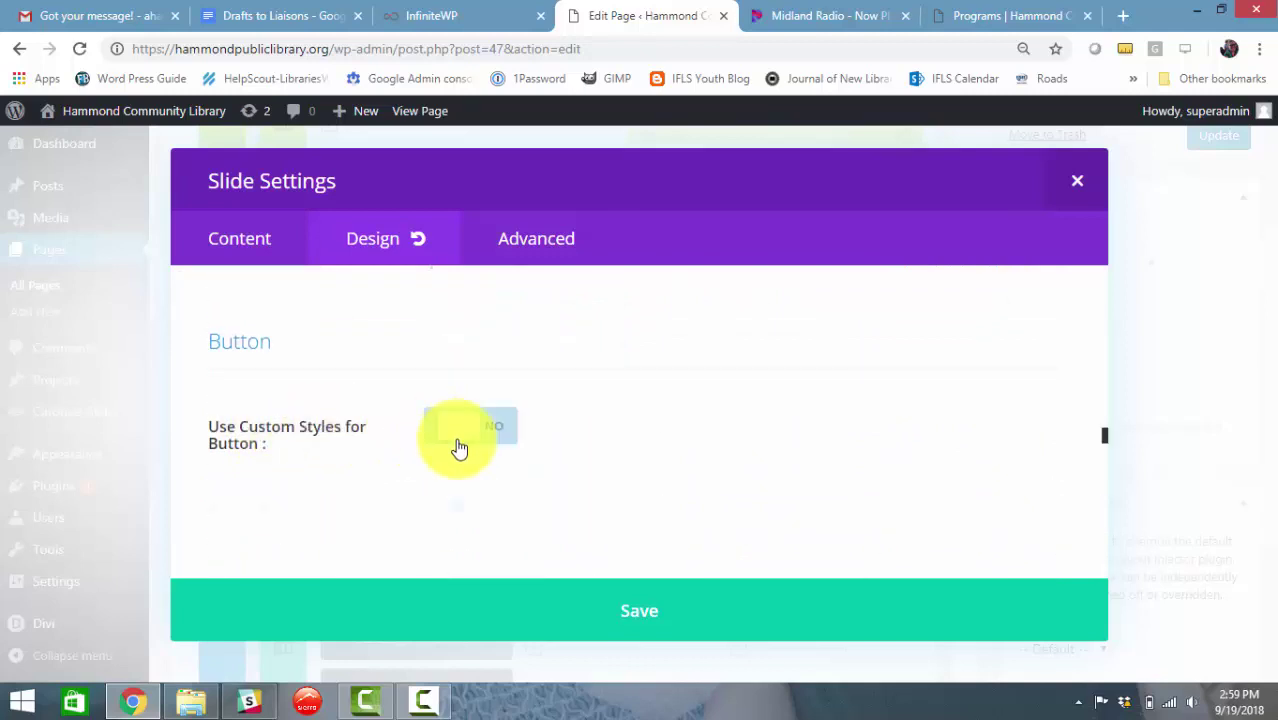
Give the button black text and a blue background colour
{"action": "scroll", "coordinate": [401, 443], "scroll_direction": "down", "scroll_amount": 2}
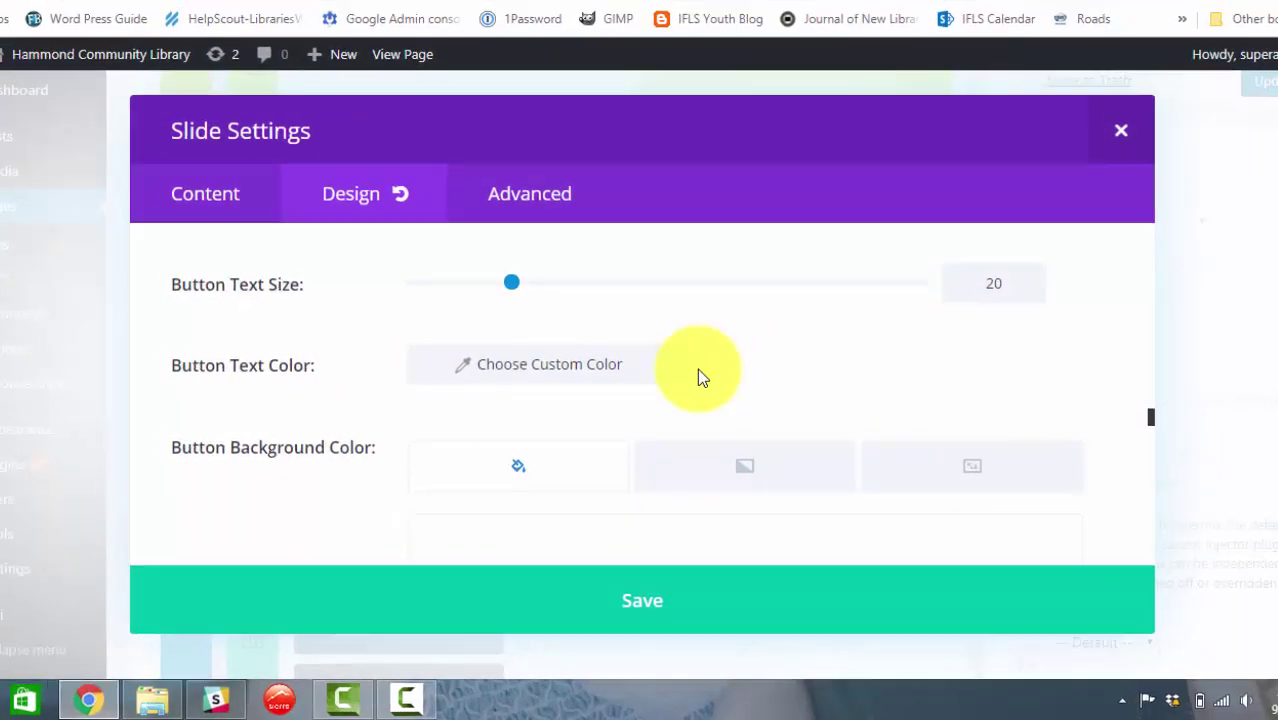
{"action": "left_click", "coordinate": [585, 350]}
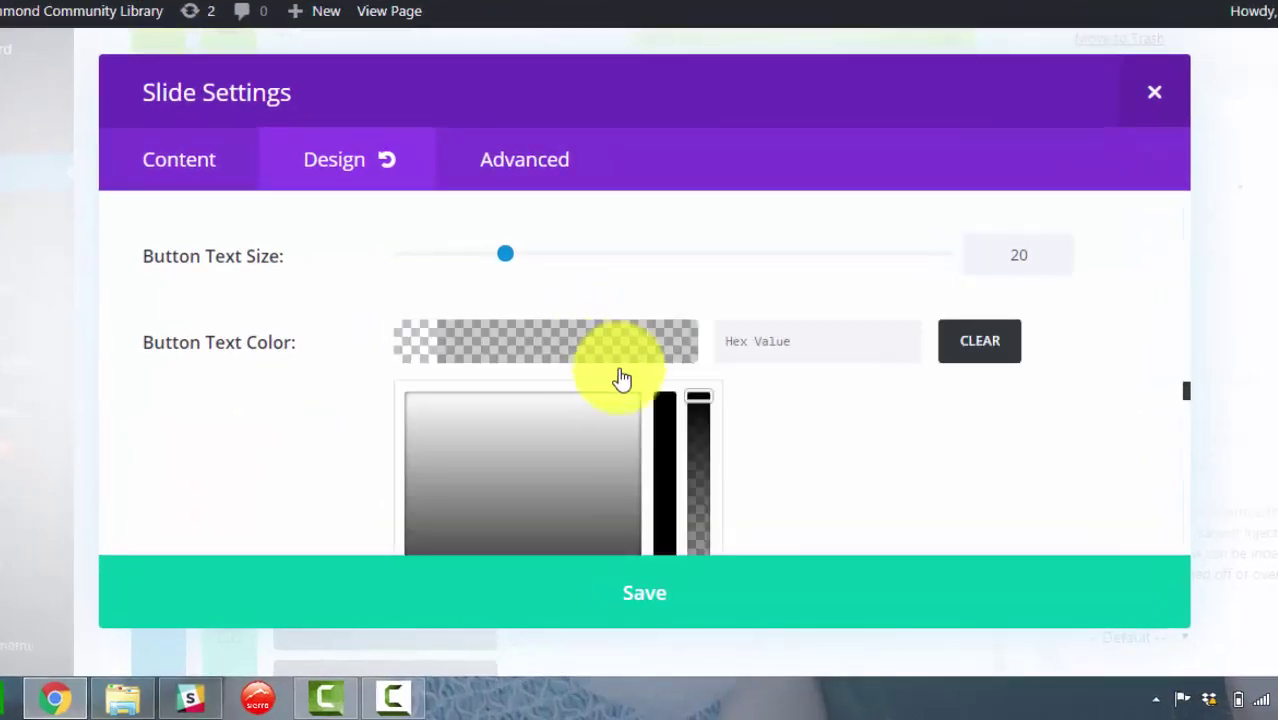
{"action": "scroll", "coordinate": [707, 340], "scroll_direction": "down", "scroll_amount": 3}
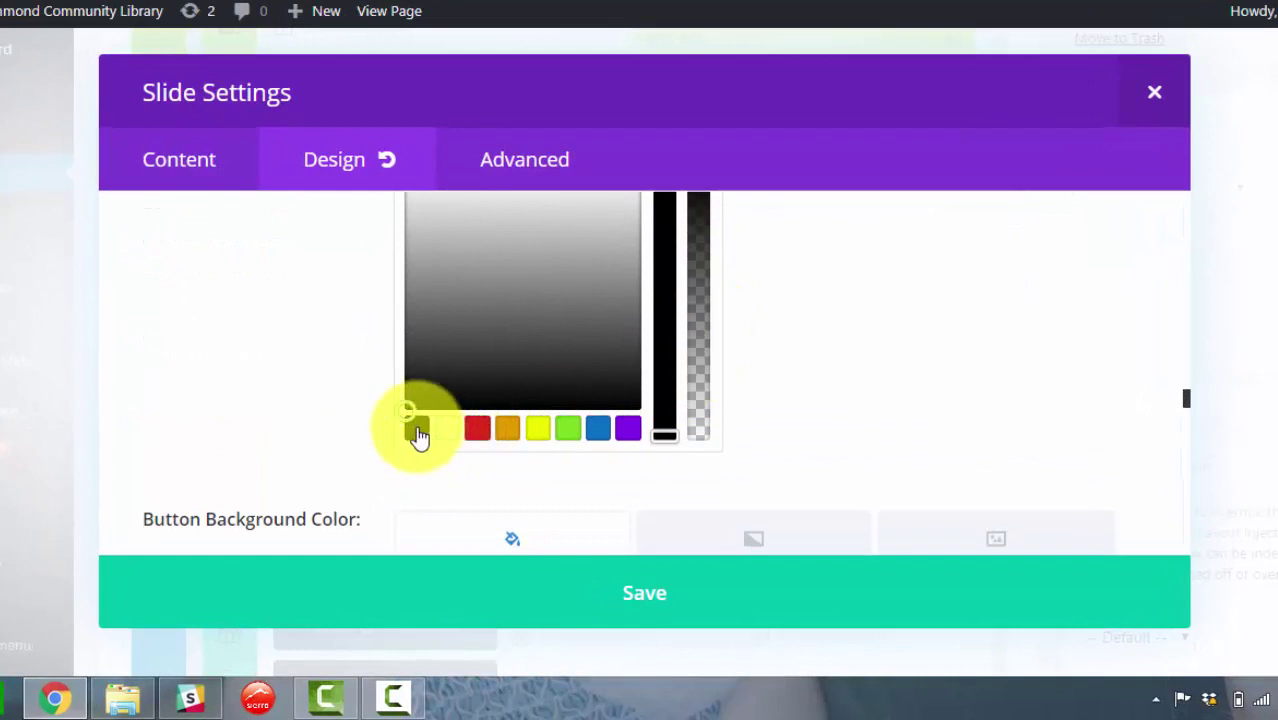
{"action": "left_click", "coordinate": [248, 289]}
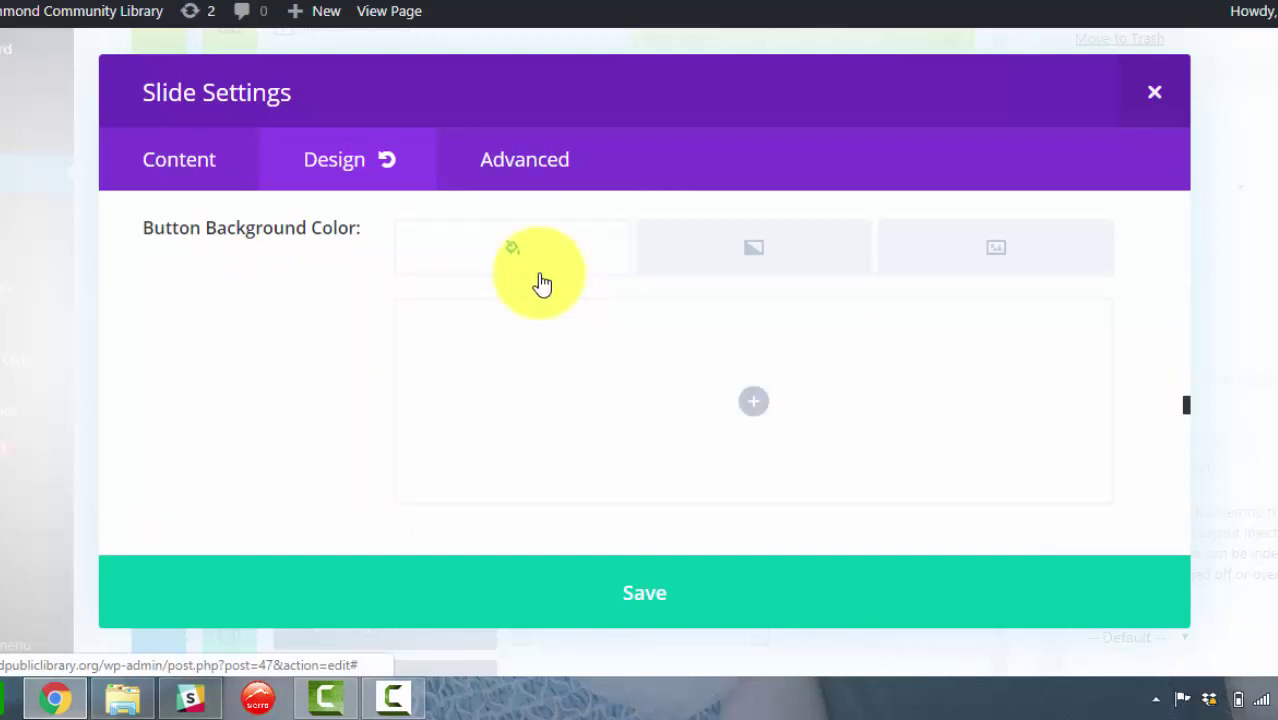
{"action": "left_click", "coordinate": [753, 402]}
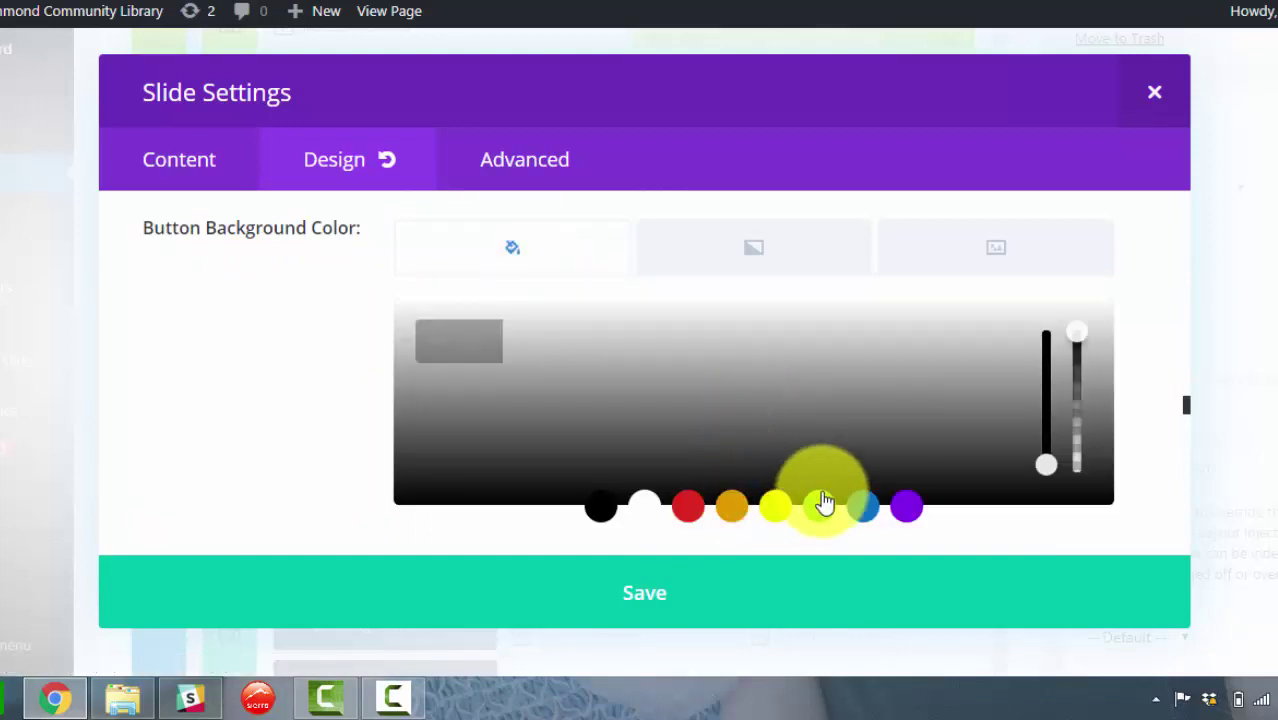
{"action": "left_click", "coordinate": [866, 515]}
{"action": "left_click", "coordinate": [305, 325]}
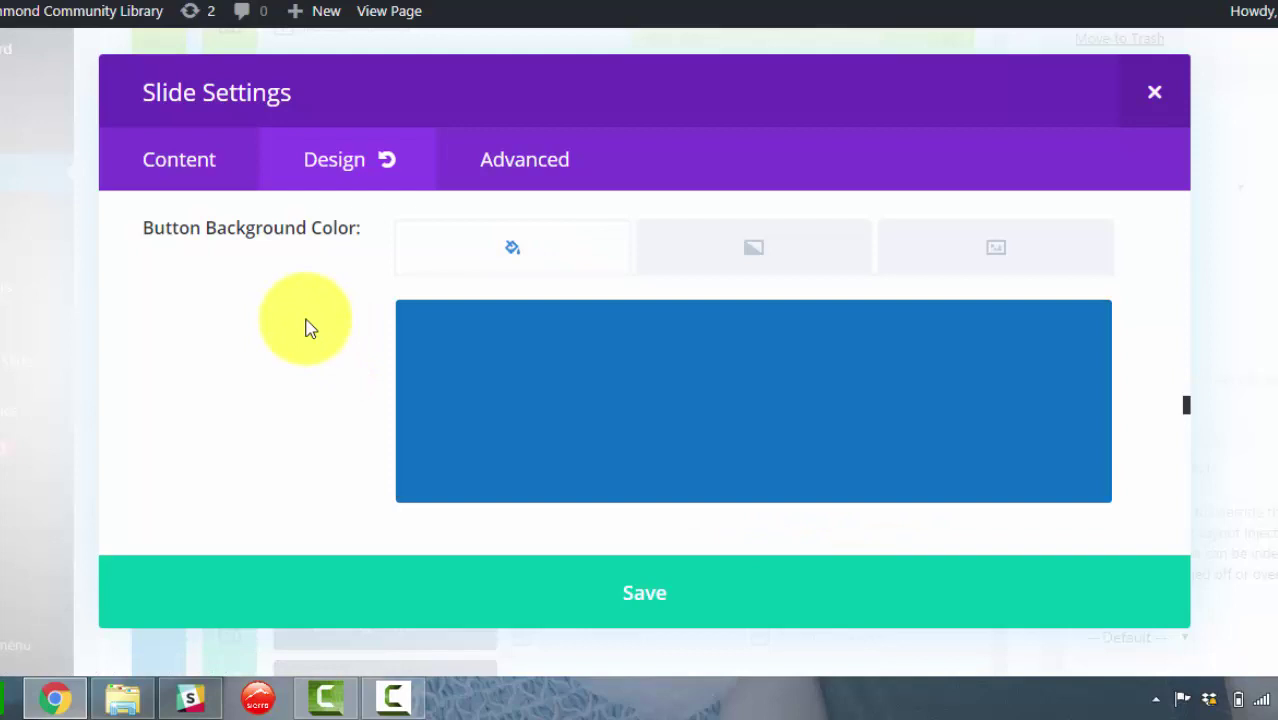
{"action": "scroll", "coordinate": [300, 320], "scroll_direction": "up", "scroll_amount": 3}
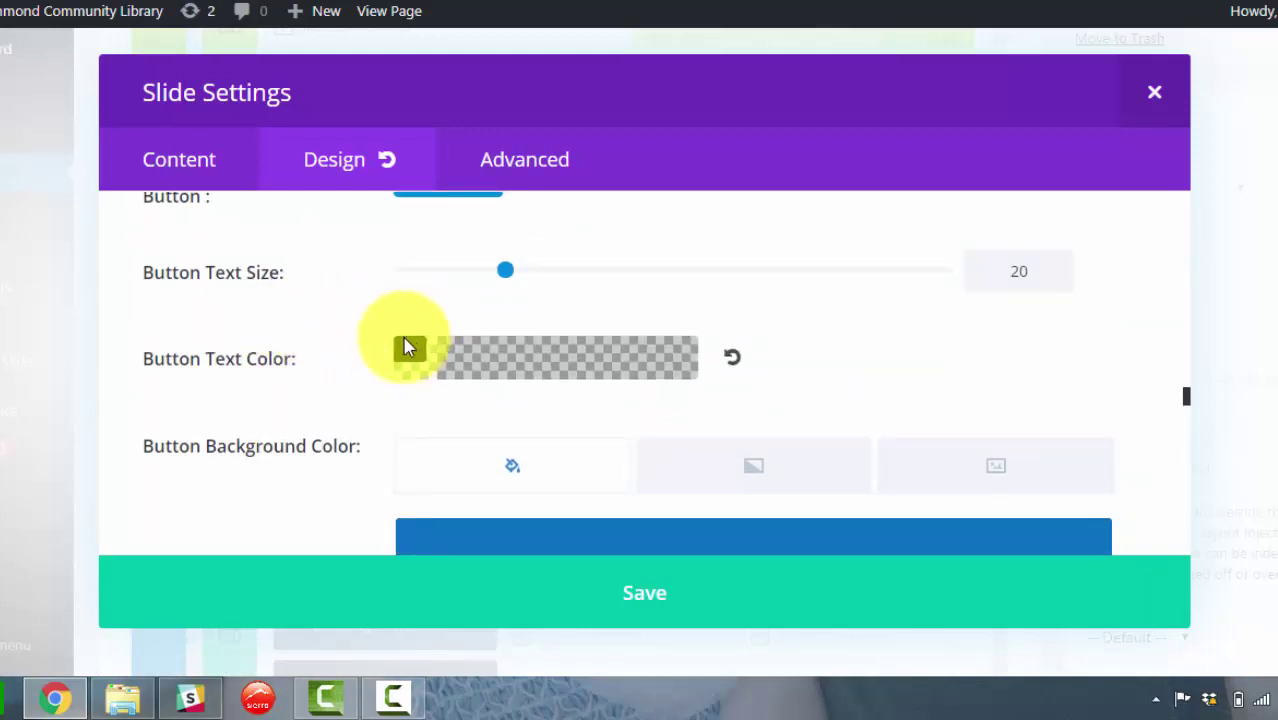
{"action": "scroll", "coordinate": [262, 363], "scroll_direction": "up", "scroll_amount": 1}
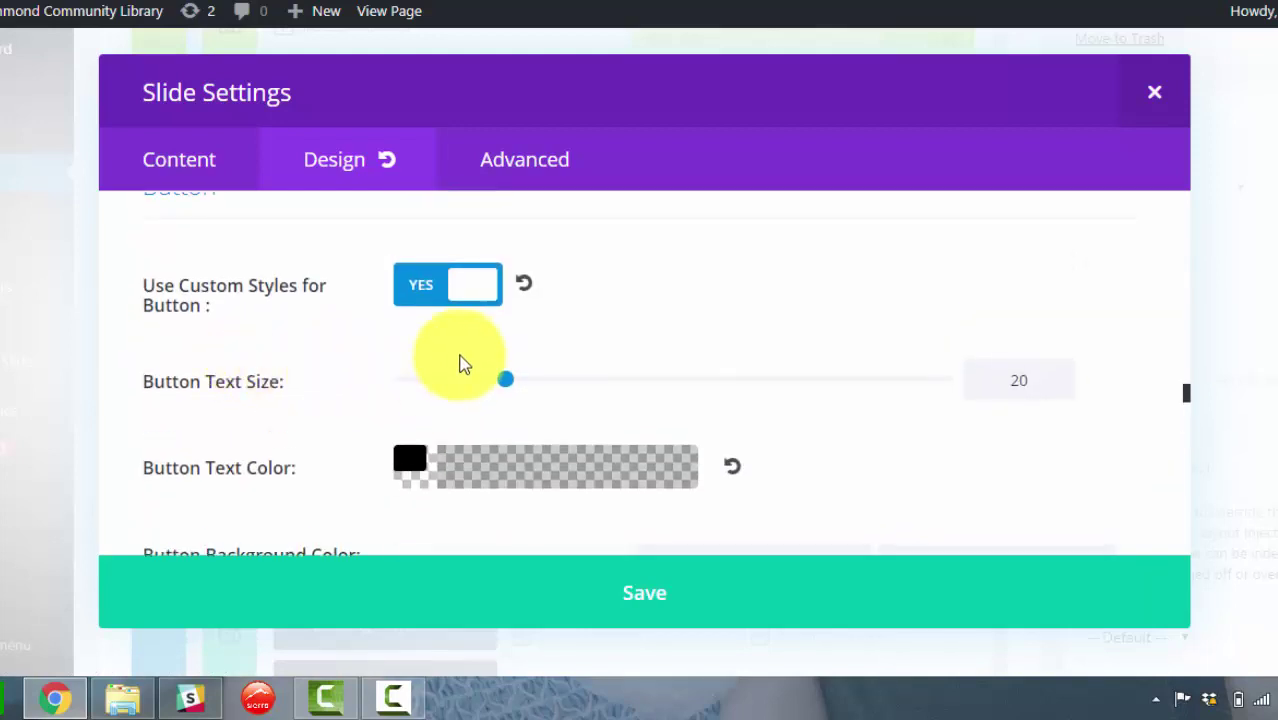
{"action": "scroll", "coordinate": [321, 353], "scroll_direction": "down", "scroll_amount": 5}
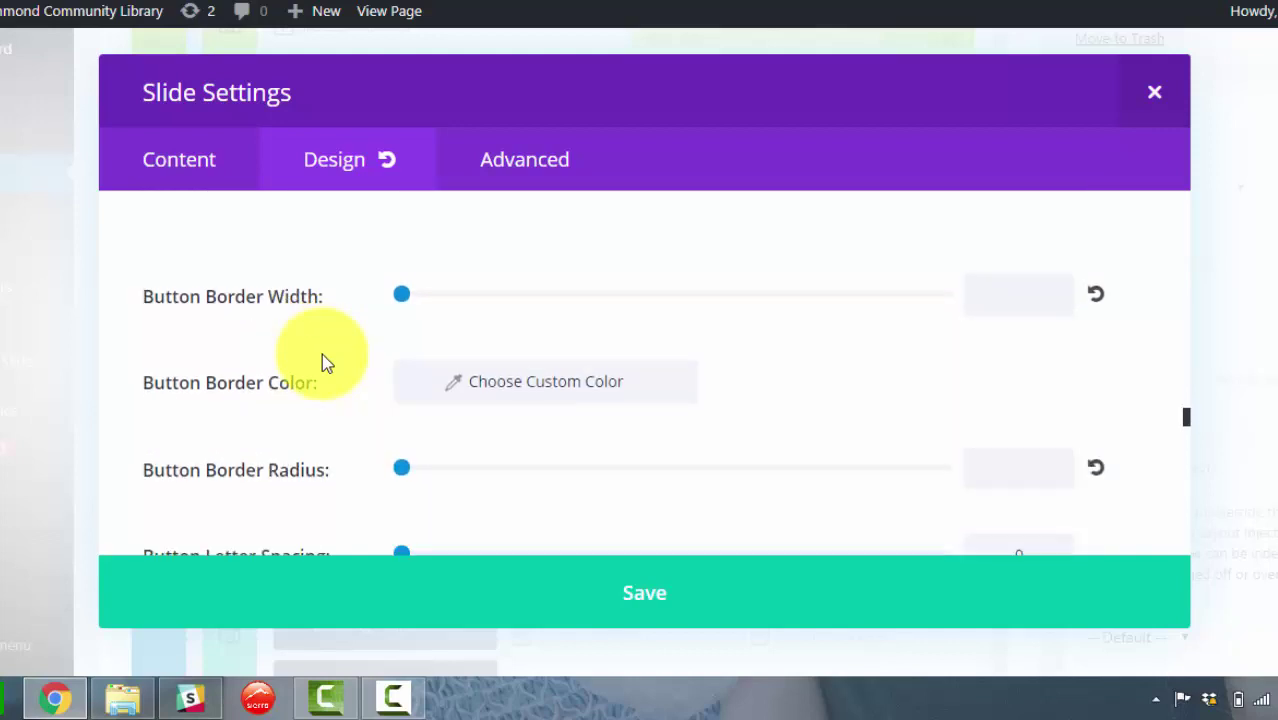
Enter 3 in the button style options, pick a dark border colour, and make the text Semi Bold
{"action": "scroll", "coordinate": [576, 260], "scroll_direction": "up", "scroll_amount": 1}
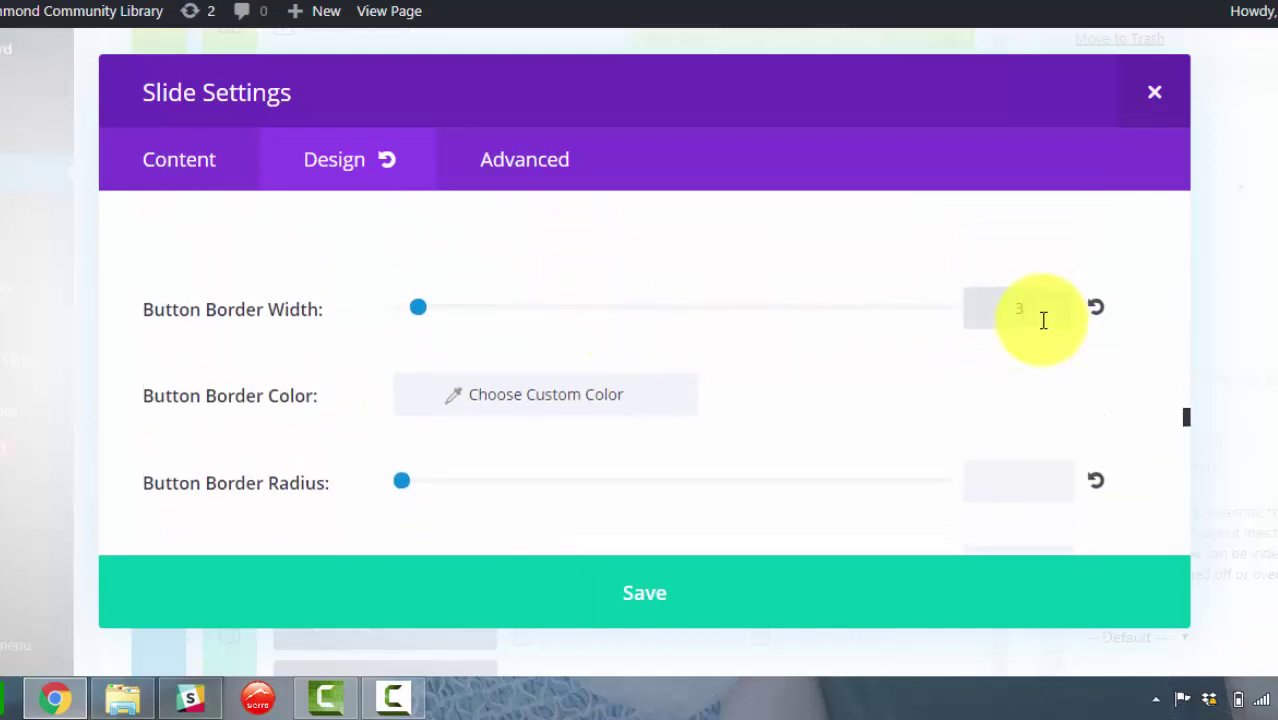
{"action": "type", "text": "3"}
{"action": "scroll", "coordinate": [620, 300], "scroll_direction": "down", "scroll_amount": 1}
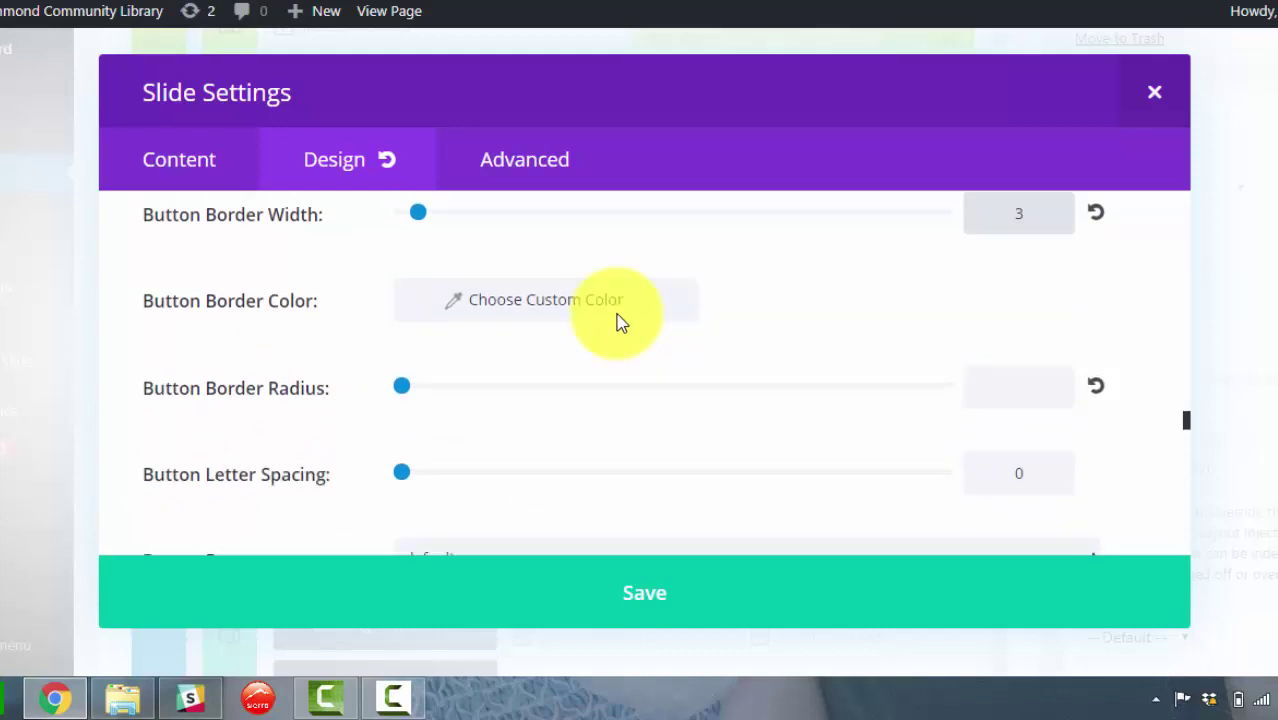
{"action": "left_click", "coordinate": [567, 291]}
{"action": "scroll", "coordinate": [565, 390], "scroll_direction": "down", "scroll_amount": 1}
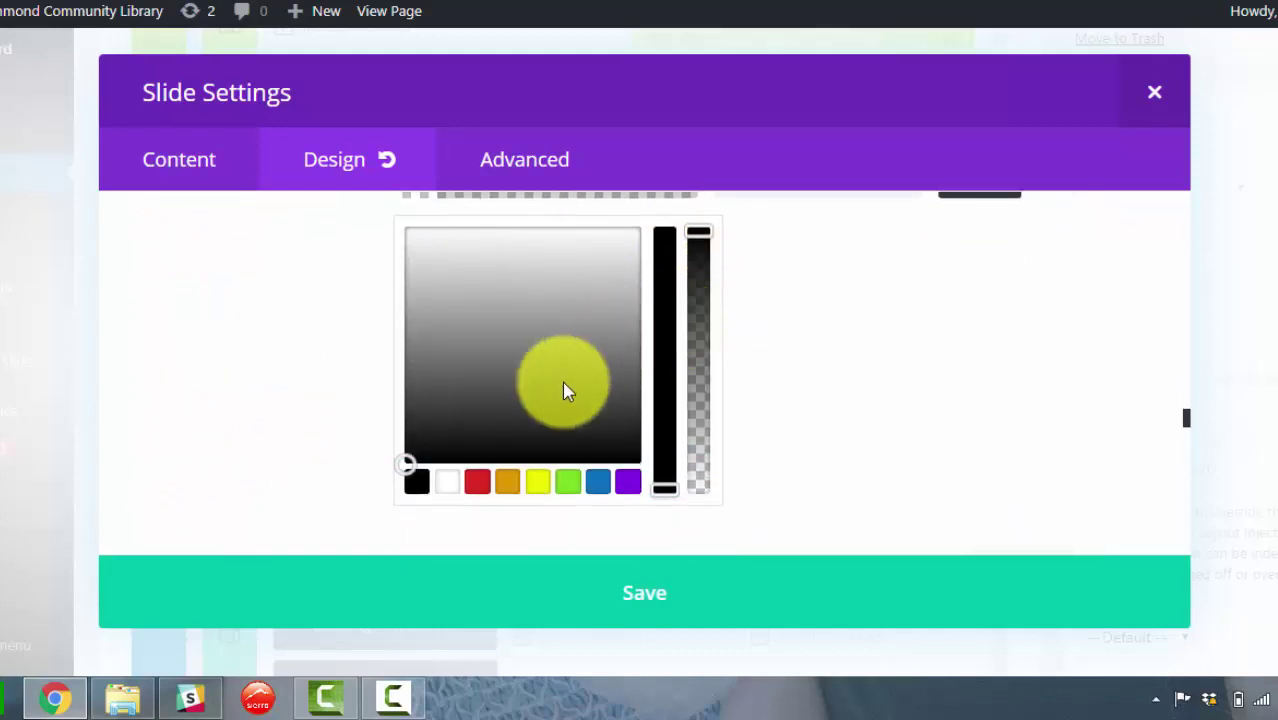
{"action": "left_click", "coordinate": [562, 382]}
{"action": "left_click", "coordinate": [331, 354]}
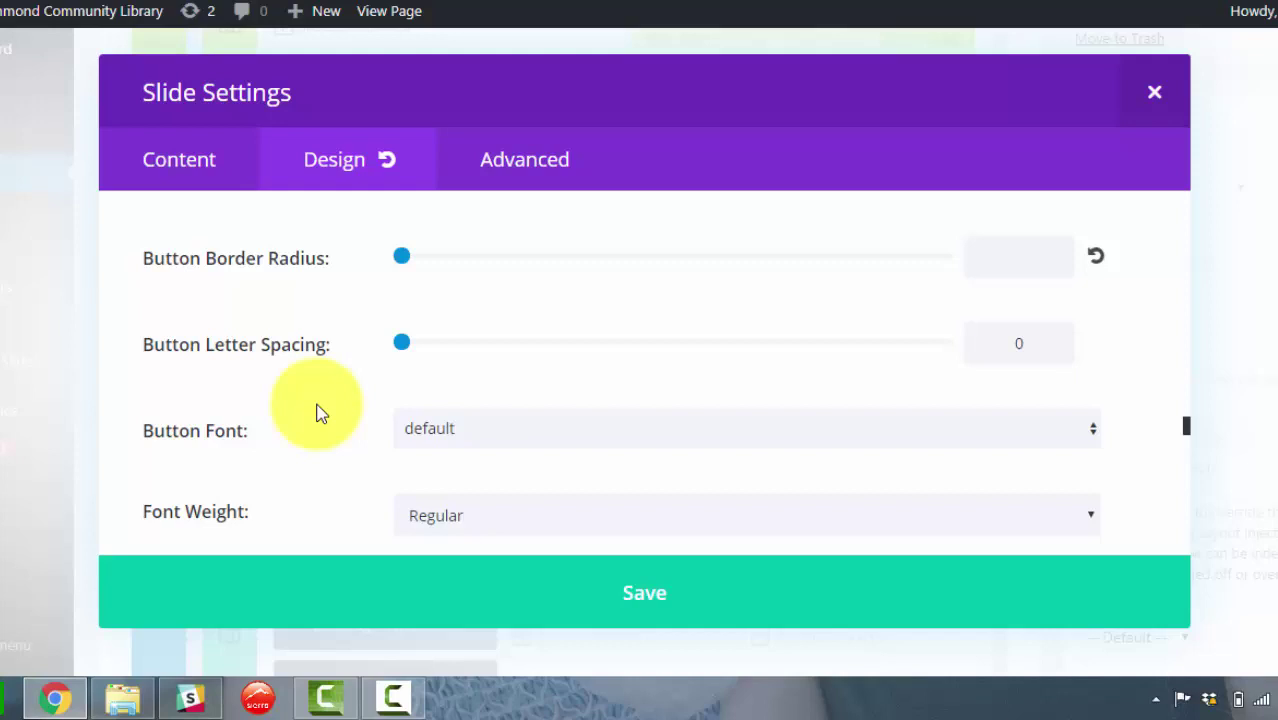
{"action": "scroll", "coordinate": [320, 413], "scroll_direction": "down", "scroll_amount": 1}
{"action": "left_click", "coordinate": [510, 427]}
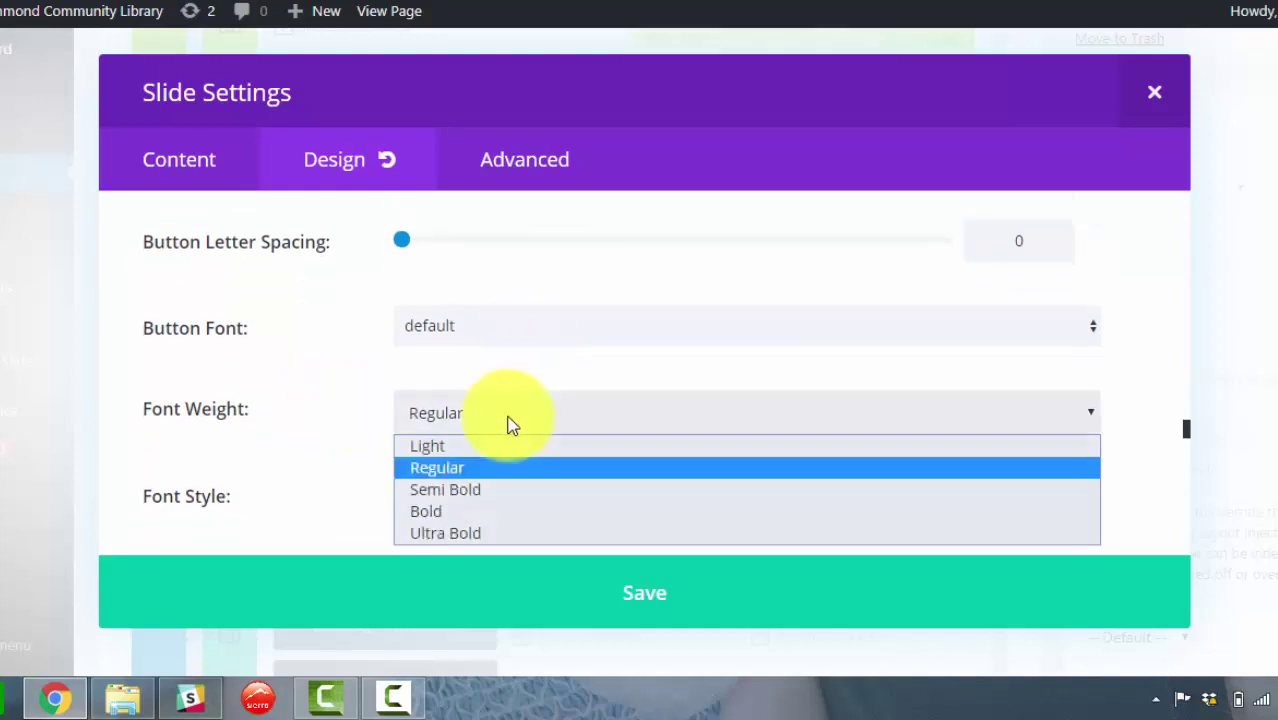
{"action": "left_click", "coordinate": [474, 499]}
Keep the button icon placed on the right and leave the button alignment centred
{"action": "scroll", "coordinate": [320, 370], "scroll_direction": "down", "scroll_amount": 5}
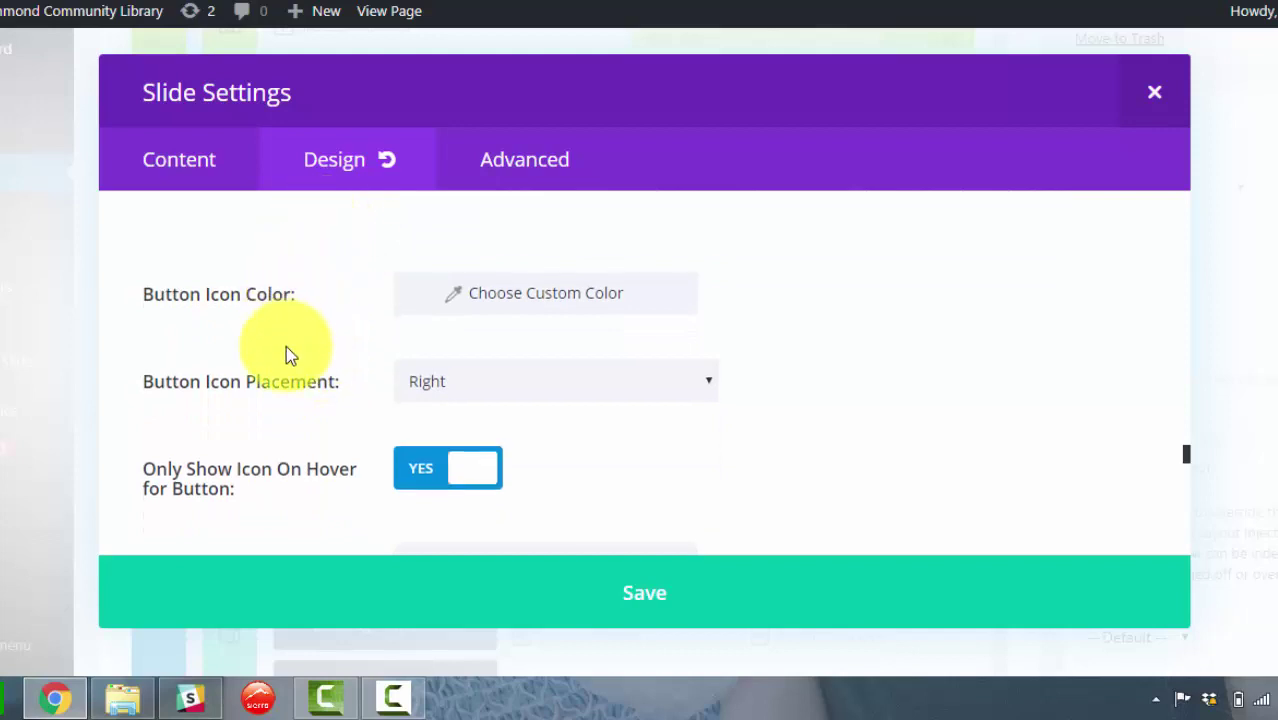
{"action": "scroll", "coordinate": [286, 345], "scroll_direction": "down", "scroll_amount": 1}
{"action": "left_click", "coordinate": [553, 282]}
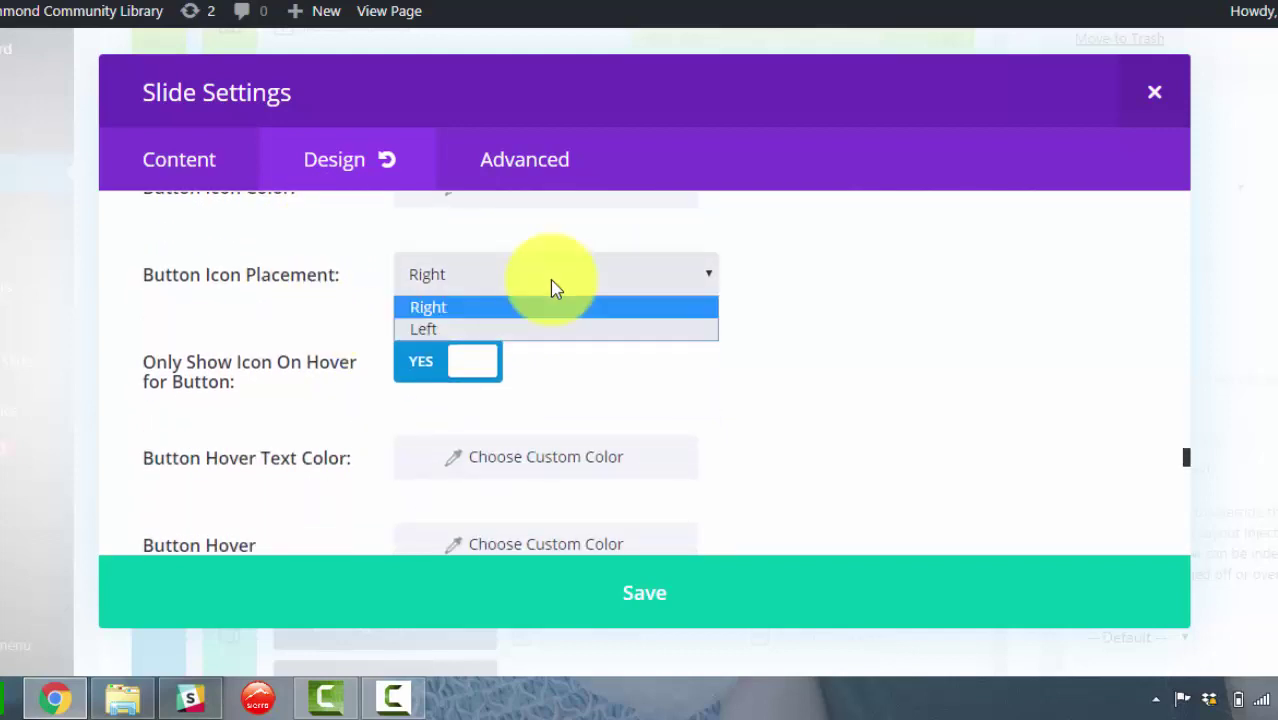
{"action": "left_click", "coordinate": [553, 282]}
{"action": "scroll", "coordinate": [645, 400], "scroll_direction": "down", "scroll_amount": 1}
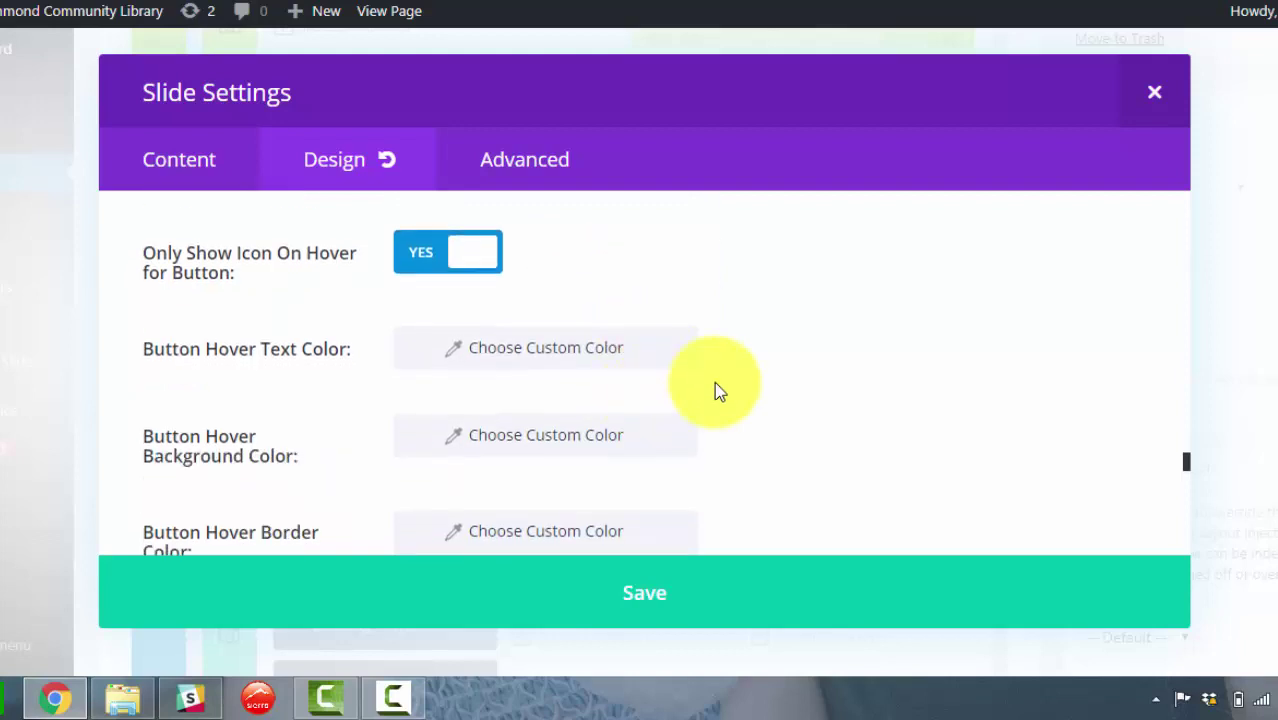
{"action": "scroll", "coordinate": [786, 389], "scroll_direction": "down", "scroll_amount": 1}
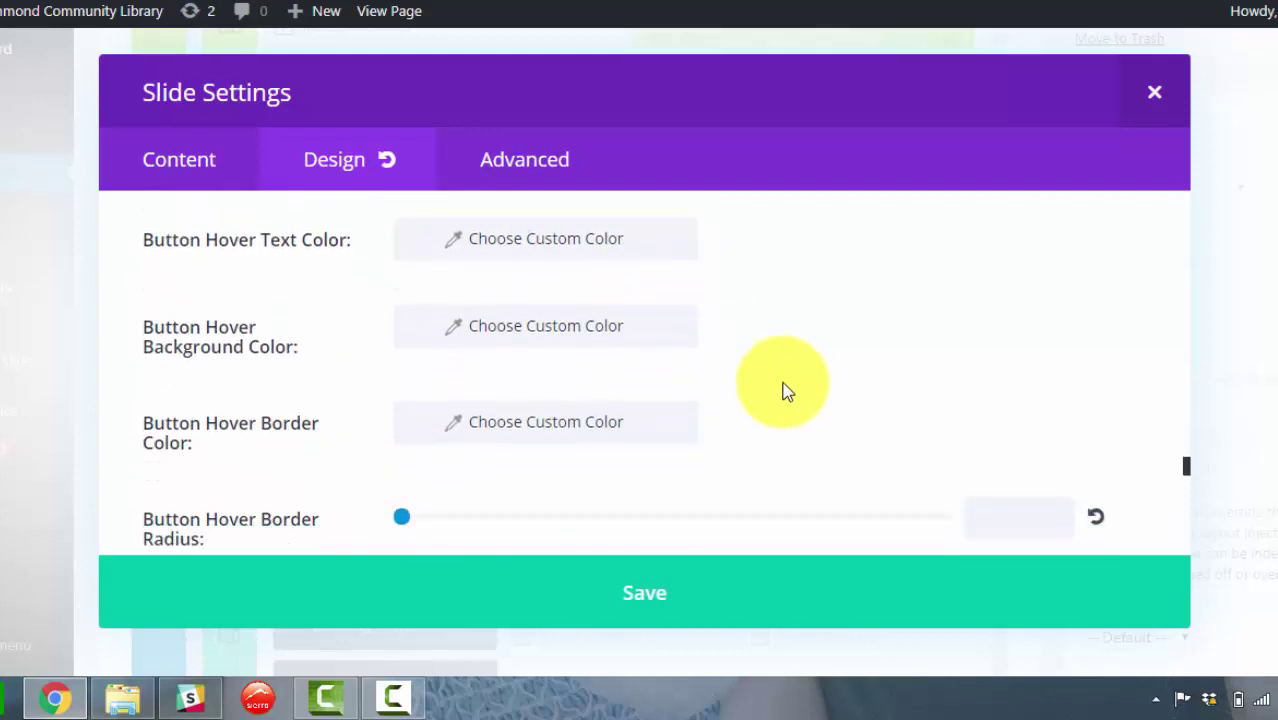
{"action": "scroll", "coordinate": [786, 390], "scroll_direction": "down", "scroll_amount": 4}
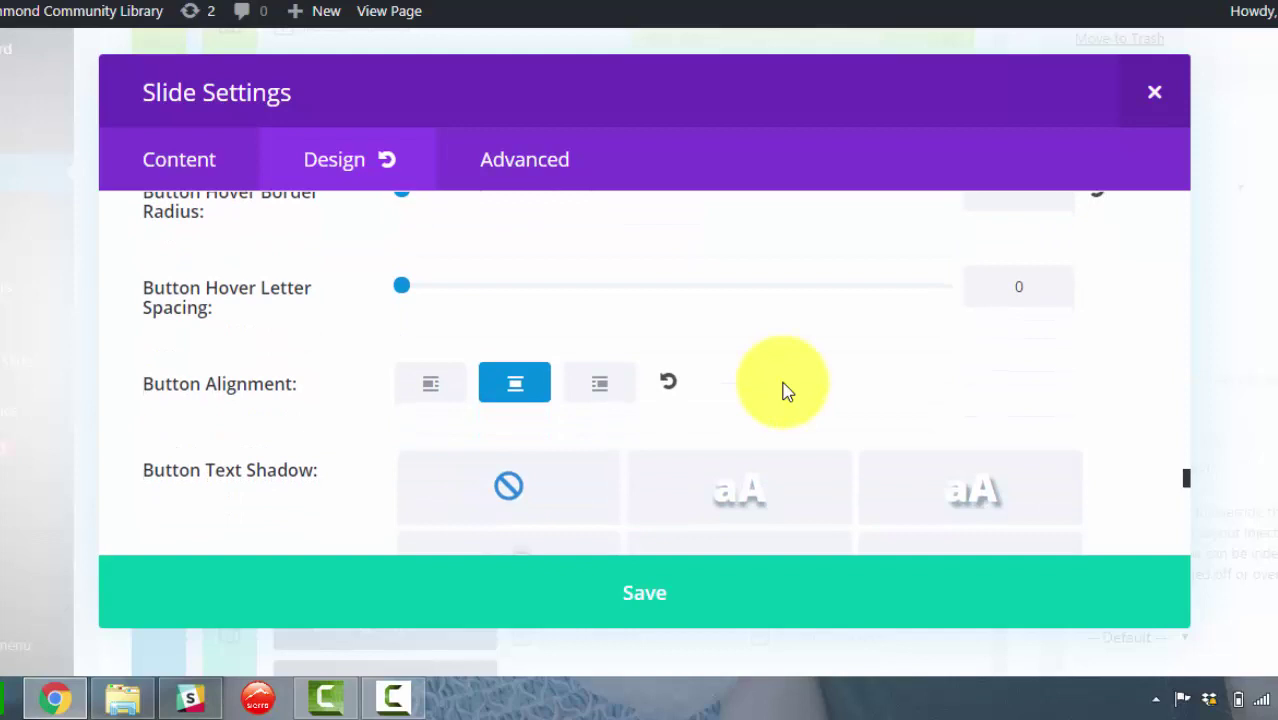
{"action": "scroll", "coordinate": [786, 390], "scroll_direction": "down", "scroll_amount": 10}
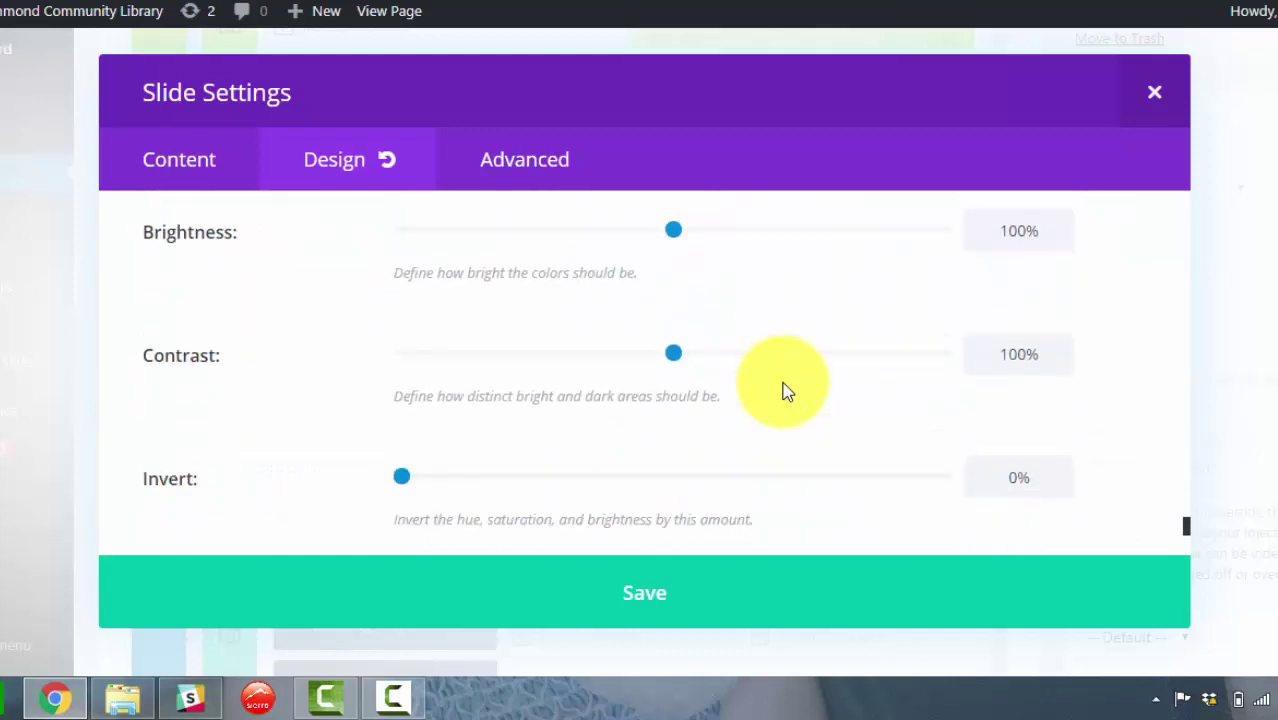
{"action": "scroll", "coordinate": [786, 390], "scroll_direction": "down", "scroll_amount": 5}
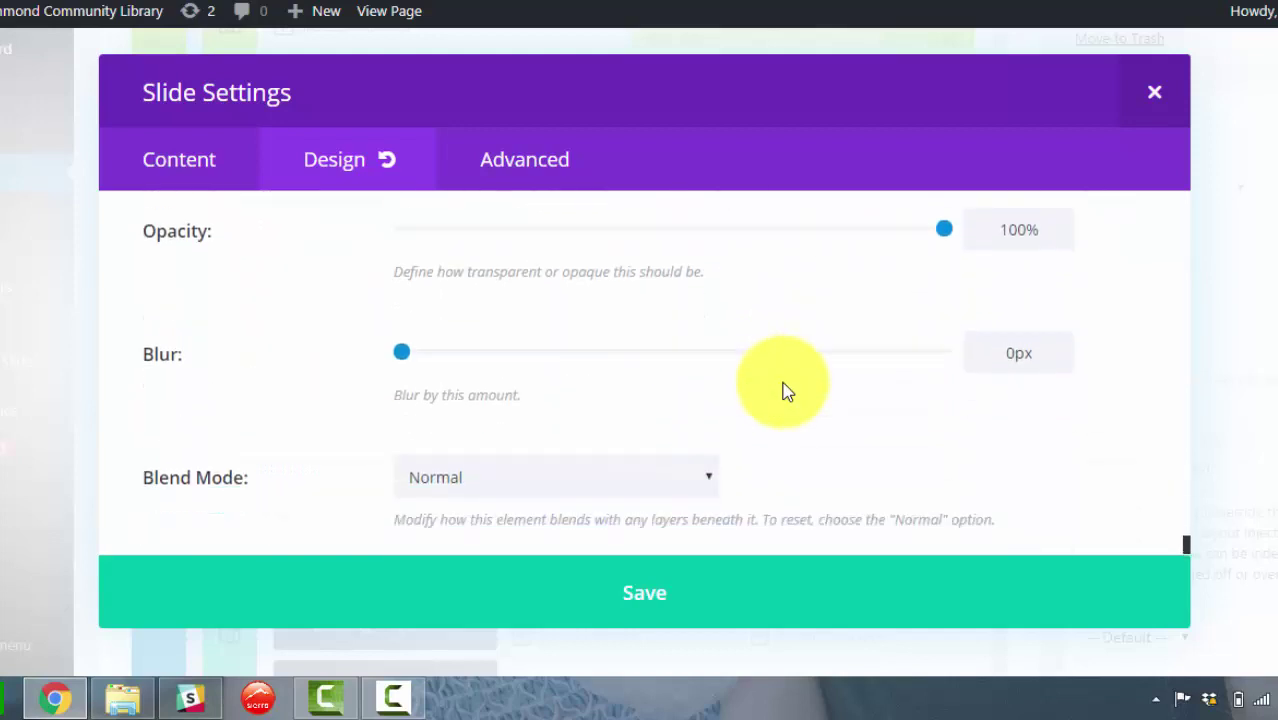
Return to the Content settings, scroll down past Admin Label, and save the Crafty Mondays slide
{"action": "left_click", "coordinate": [162, 168]}
{"action": "scroll", "coordinate": [659, 463], "scroll_direction": "down", "scroll_amount": 2}
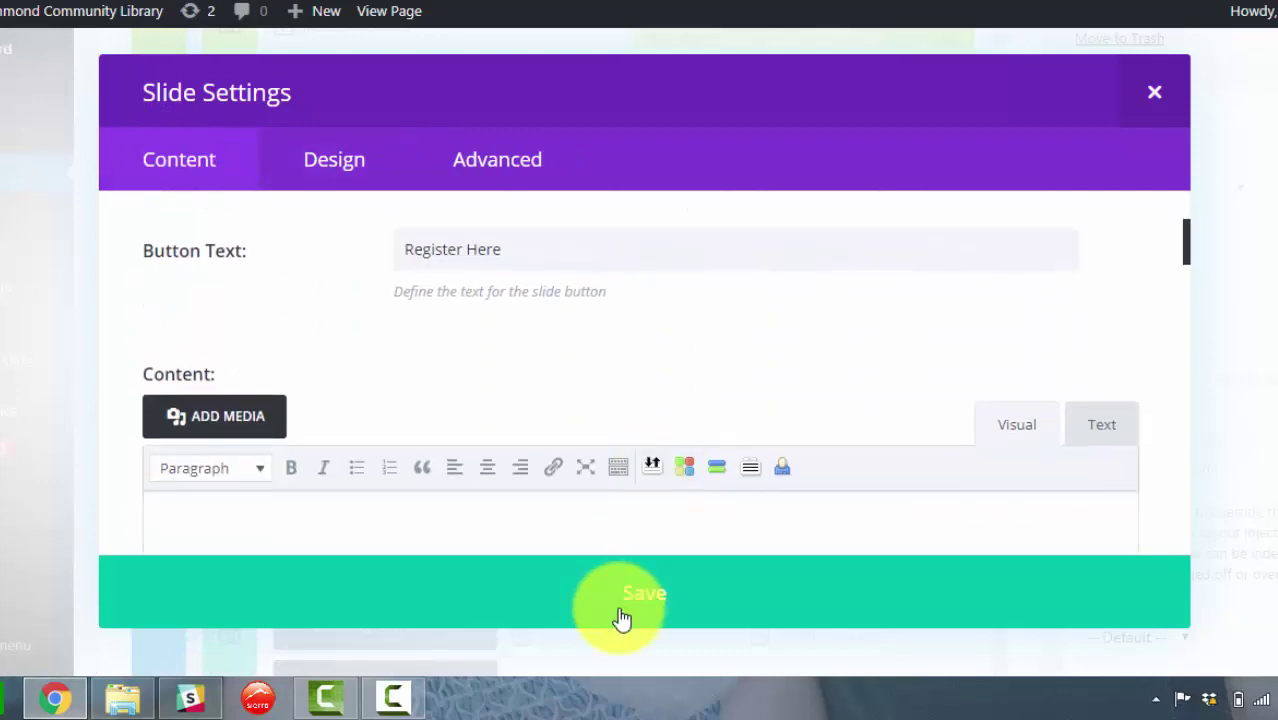
{"action": "scroll", "coordinate": [605, 391], "scroll_direction": "down", "scroll_amount": 5}
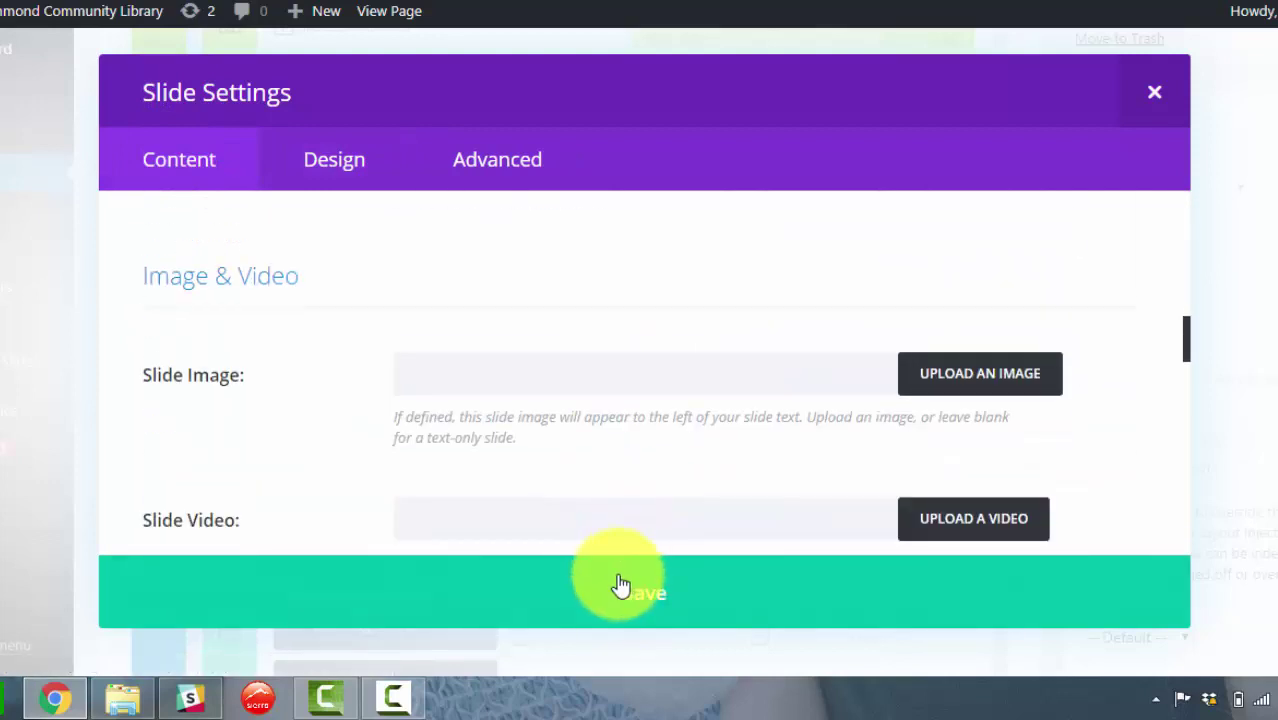
{"action": "scroll", "coordinate": [659, 471], "scroll_direction": "down", "scroll_amount": 10}
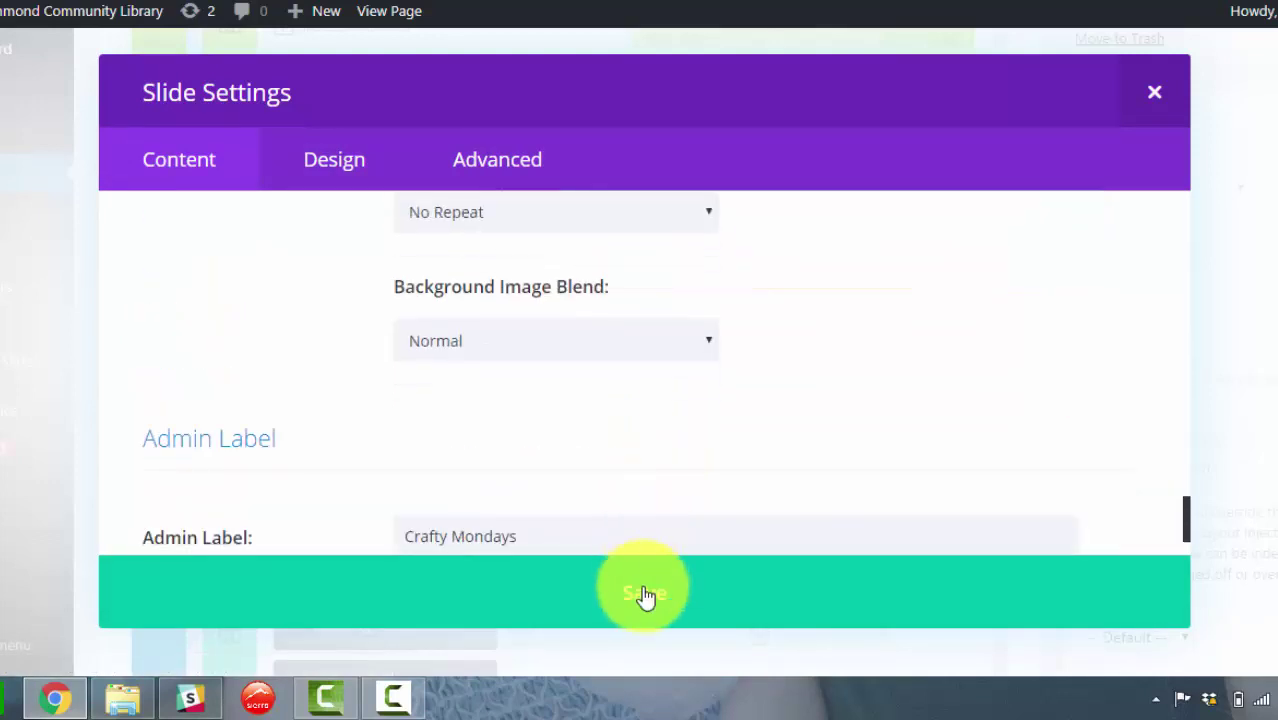
{"action": "left_click", "coordinate": [645, 593]}
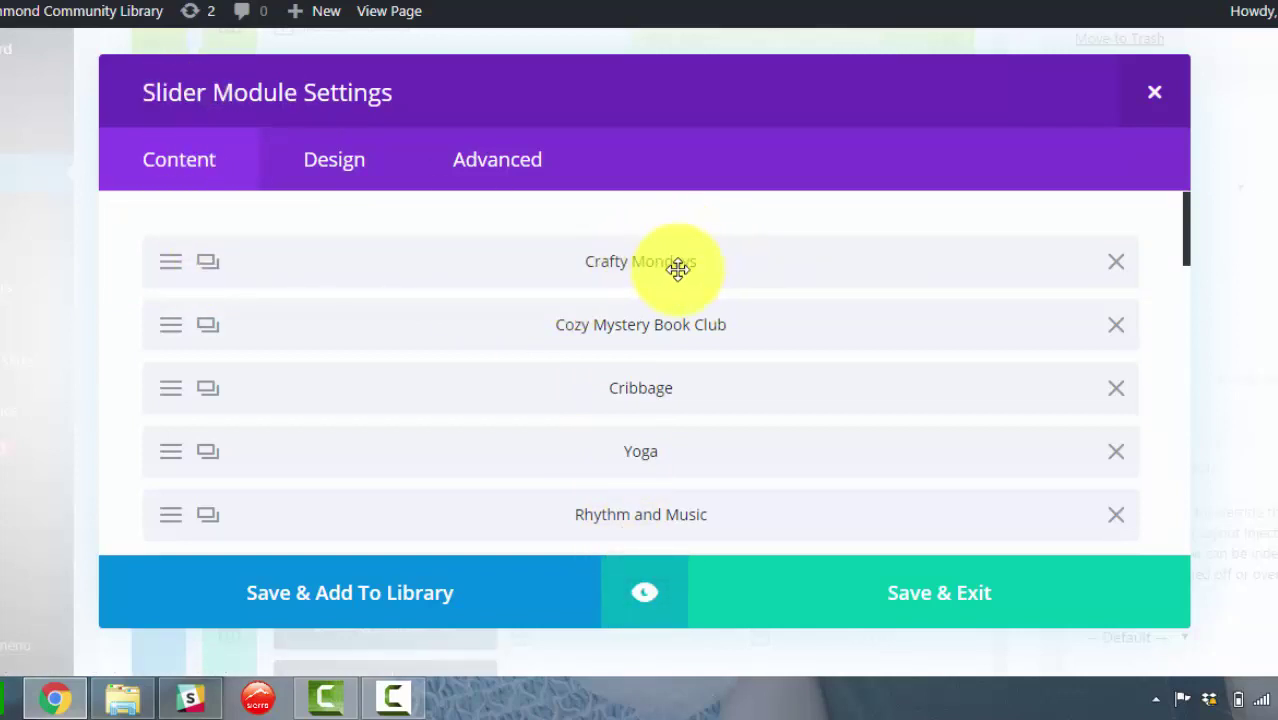
Preview the slider, test the Register Here button, then save and close the slider settings
{"action": "left_click", "coordinate": [646, 598]}
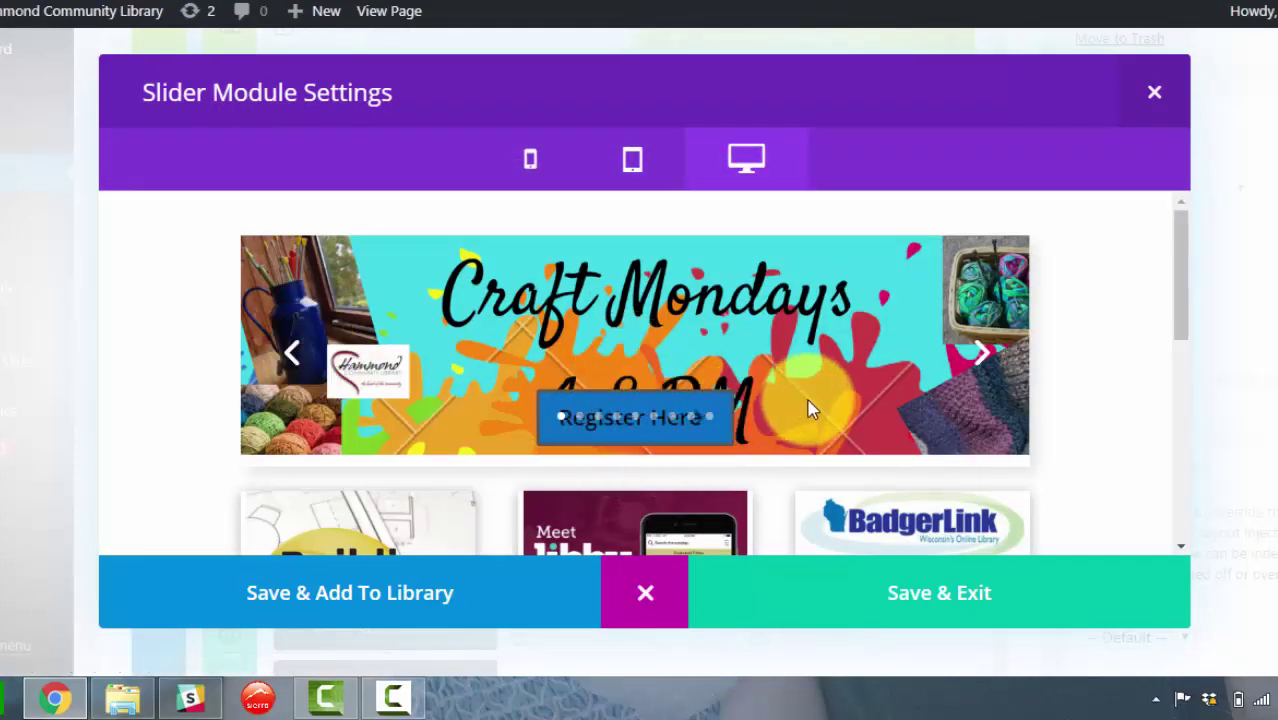
{"action": "left_click", "coordinate": [648, 411]}
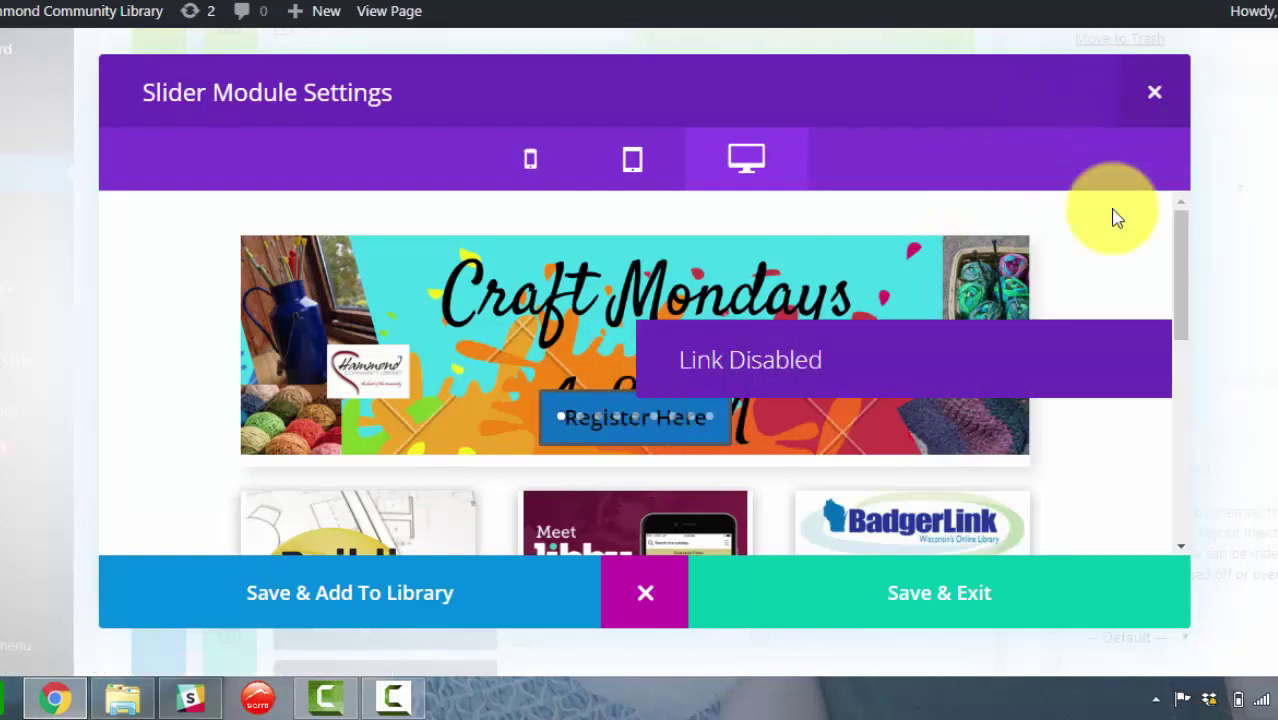
{"action": "left_click", "coordinate": [645, 592]}
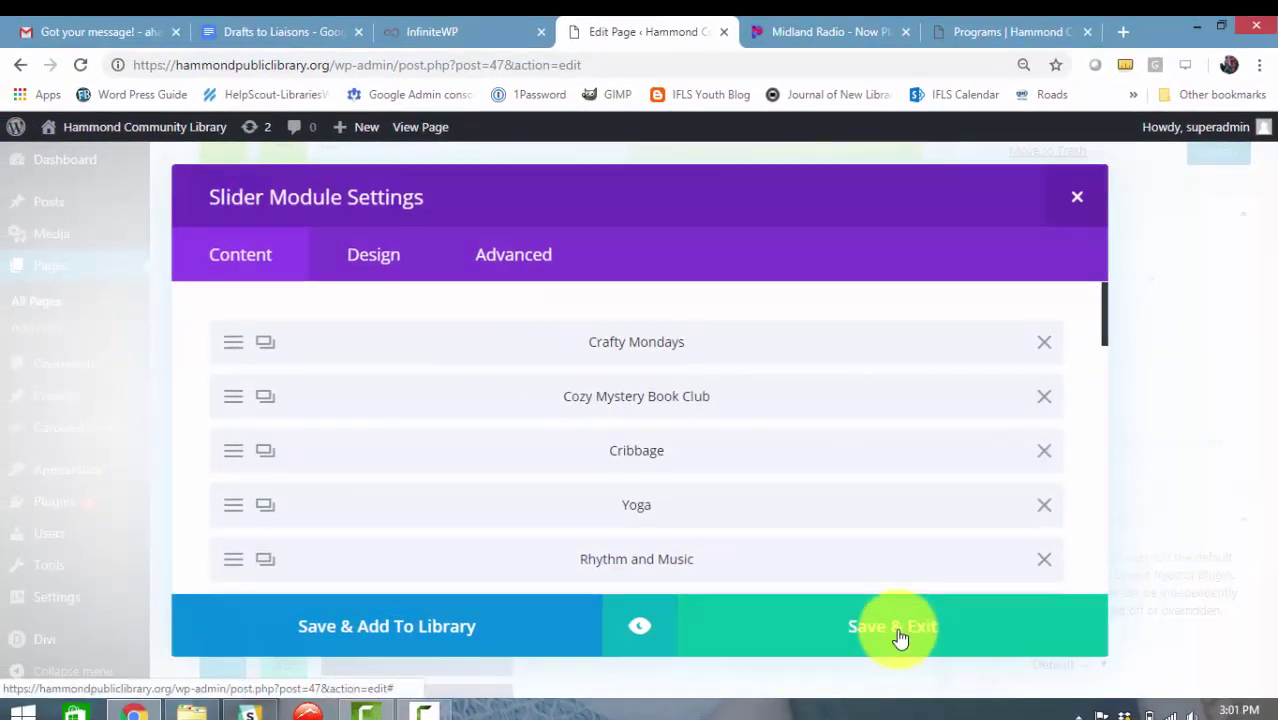
{"action": "left_click", "coordinate": [898, 628]}
{"action": "scroll", "coordinate": [1230, 450], "scroll_direction": "up", "scroll_amount": 5}
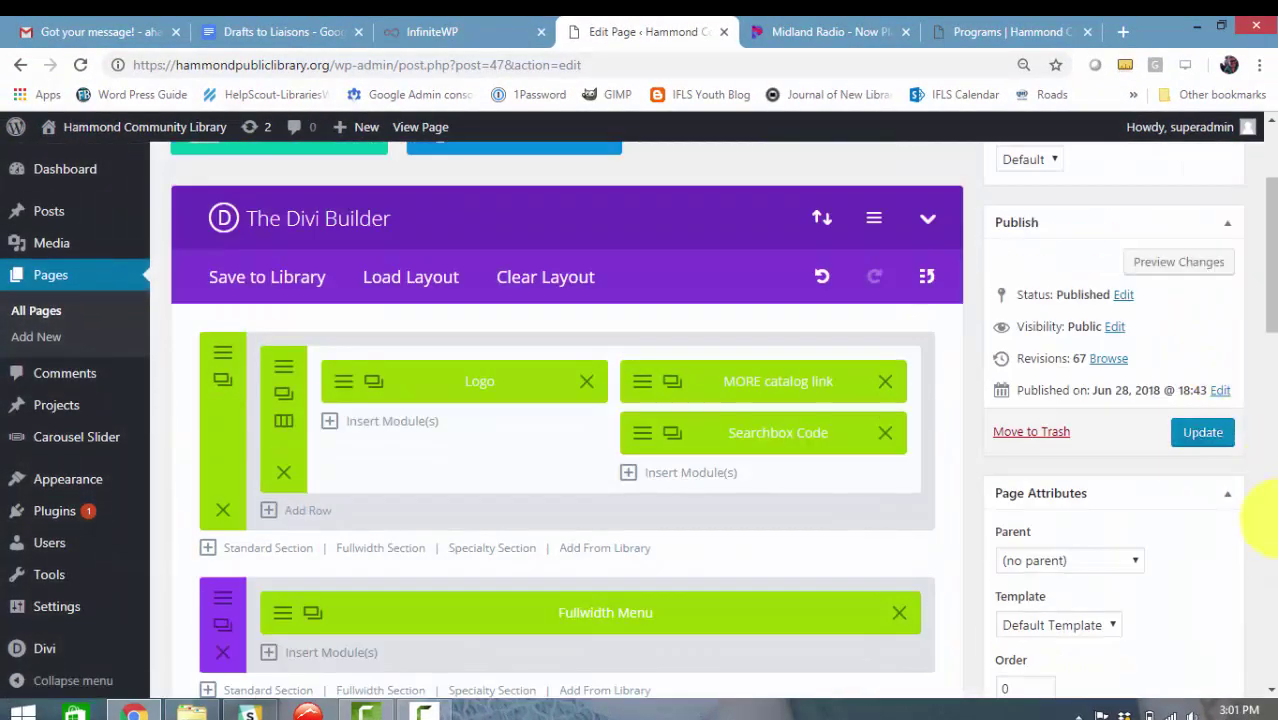
Update the home page, view it live, and check Register Here reaches the Programs calendar
{"action": "left_click", "coordinate": [1204, 434]}
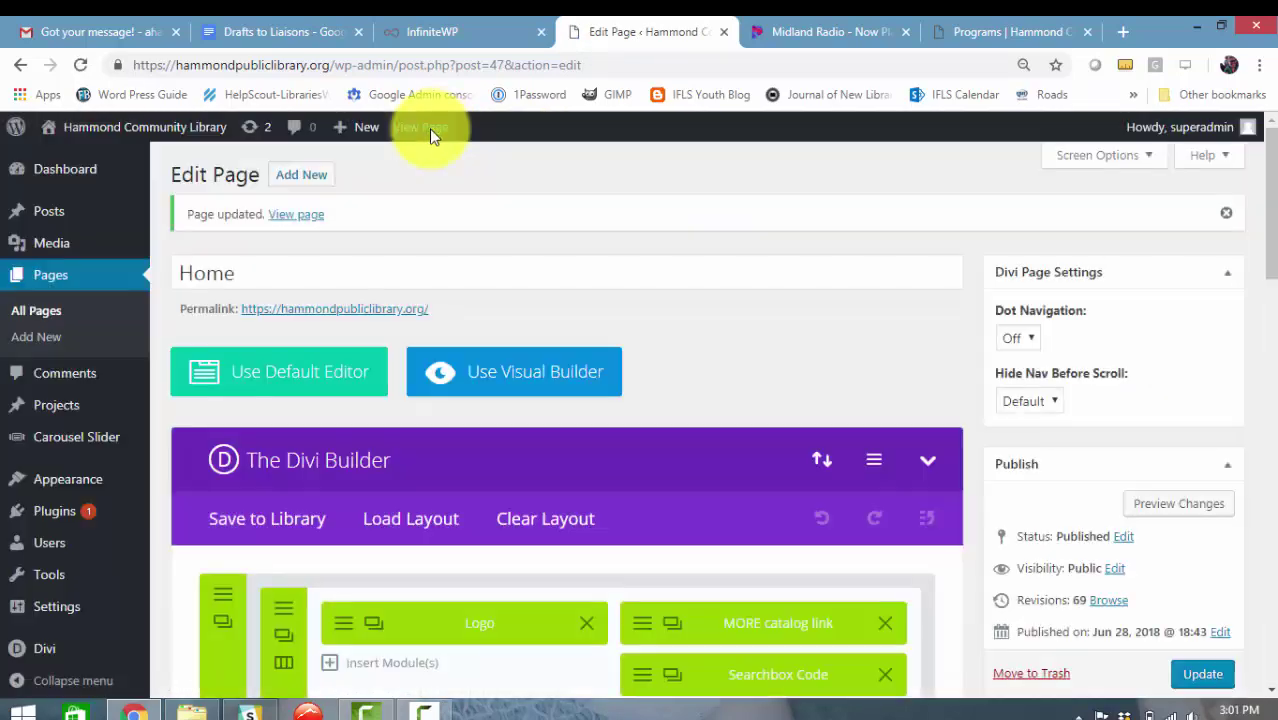
{"action": "left_click", "coordinate": [429, 128]}
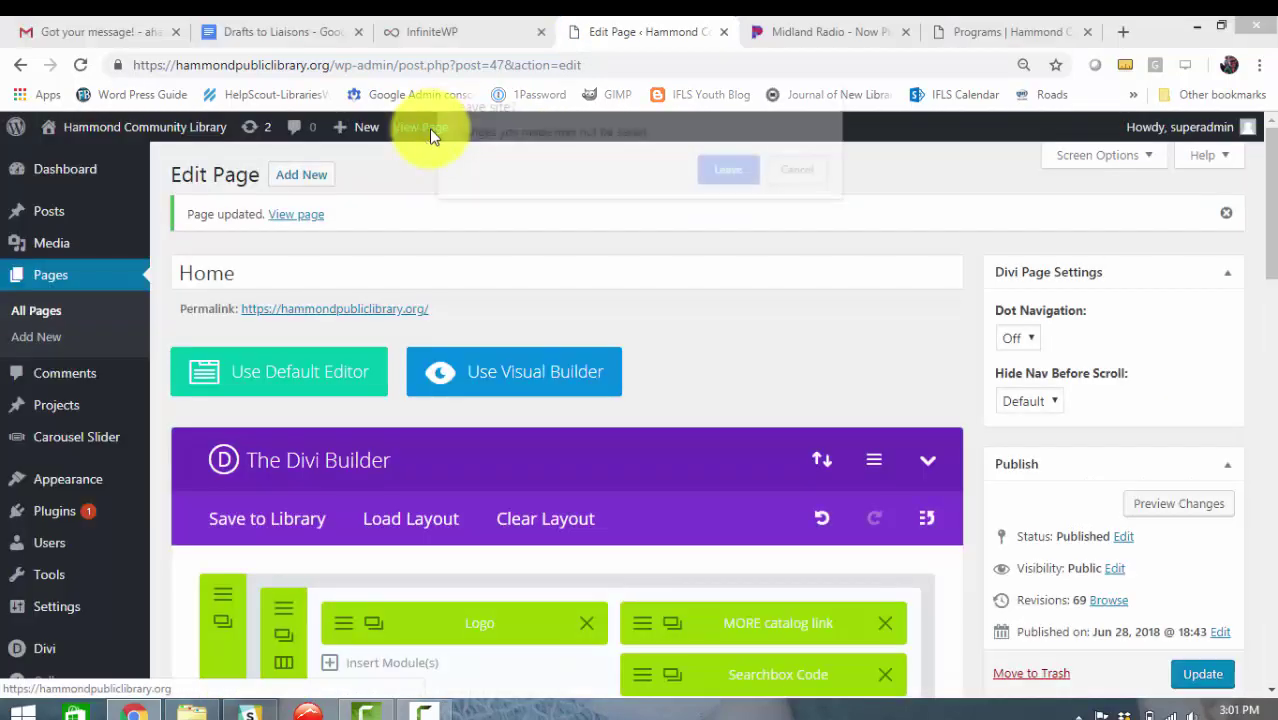
{"action": "left_click", "coordinate": [728, 168]}
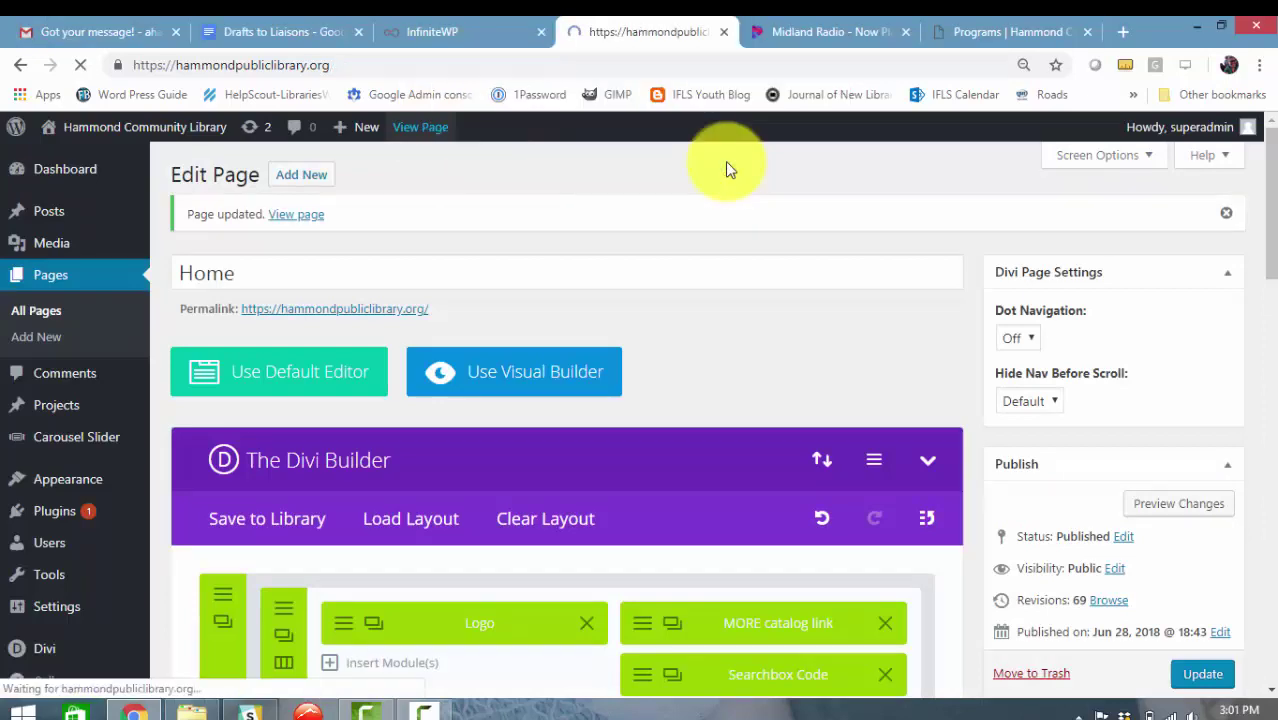
{"action": "scroll", "coordinate": [503, 320], "scroll_direction": "down", "scroll_amount": 1}
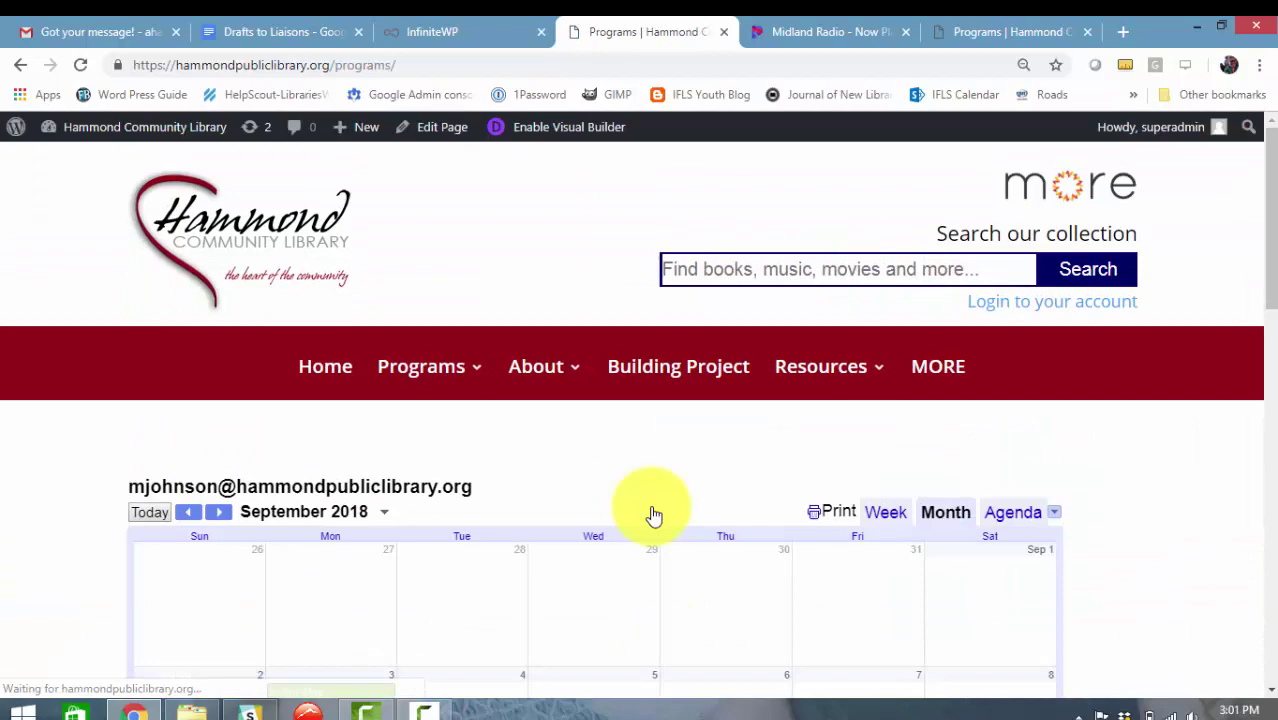
{"action": "scroll", "coordinate": [8, 248], "scroll_direction": "down", "scroll_amount": 3}
{"action": "scroll", "coordinate": [228, 315], "scroll_direction": "down", "scroll_amount": 2}
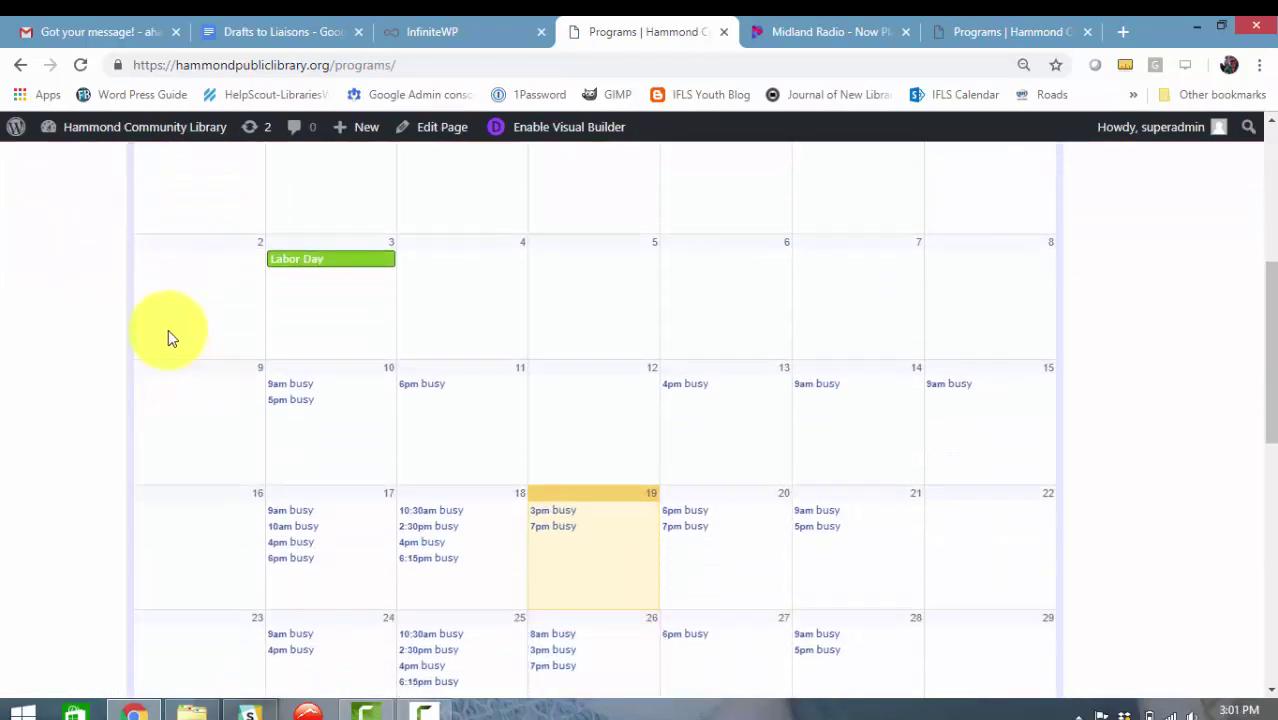
{"action": "scroll", "coordinate": [75, 337], "scroll_direction": "down", "scroll_amount": 1}
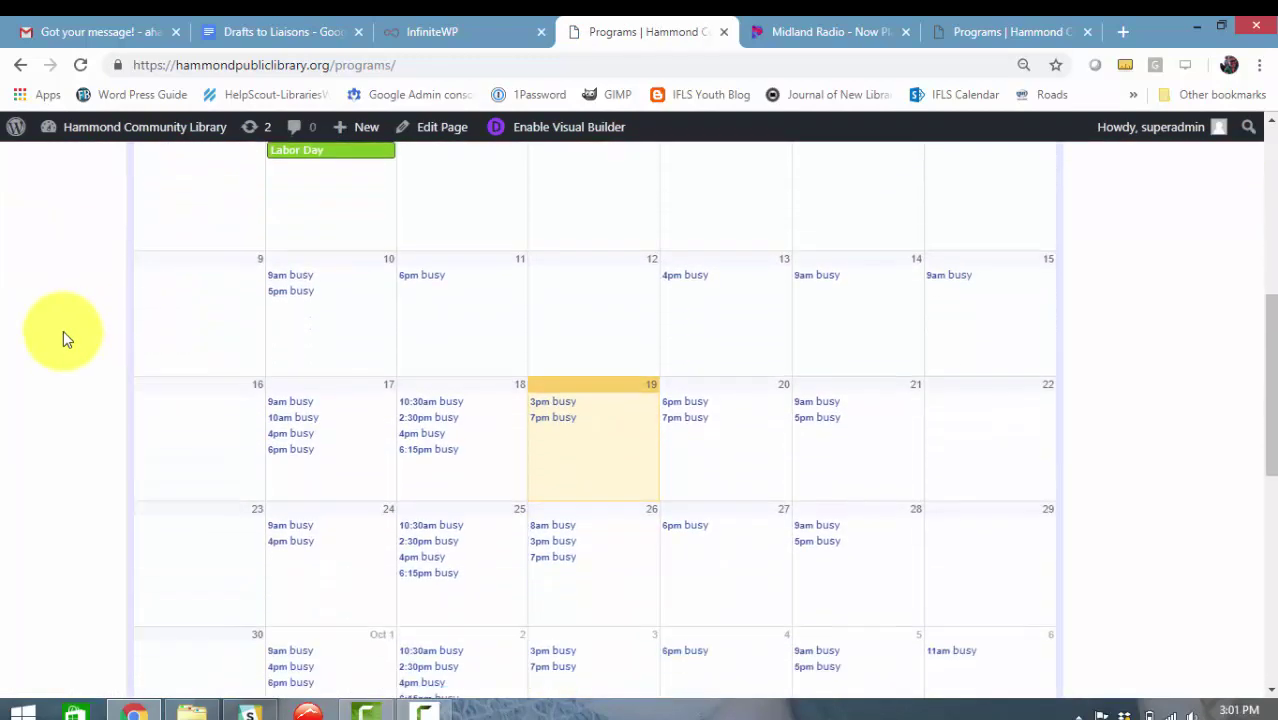
{"action": "left_click", "coordinate": [18, 70]}
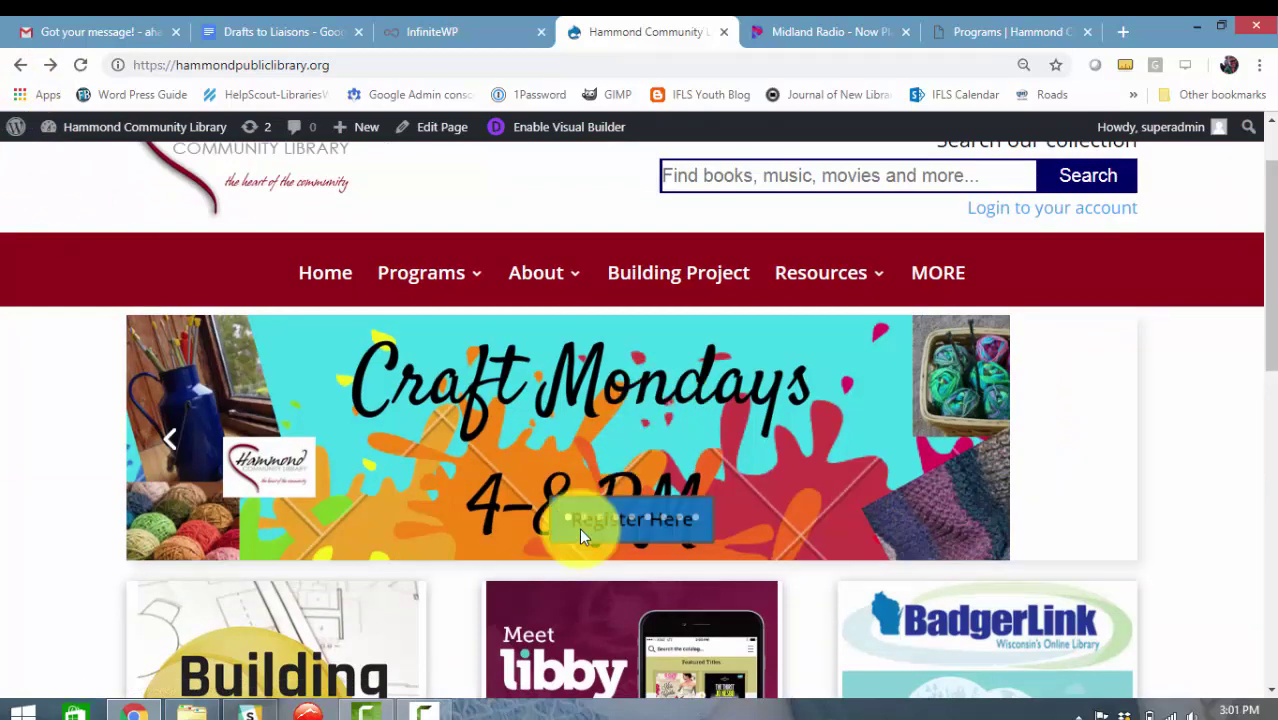
Reopen the home page's Slider module and the slide's Button Text field reading 'Register Here'
{"action": "left_click", "coordinate": [430, 128]}
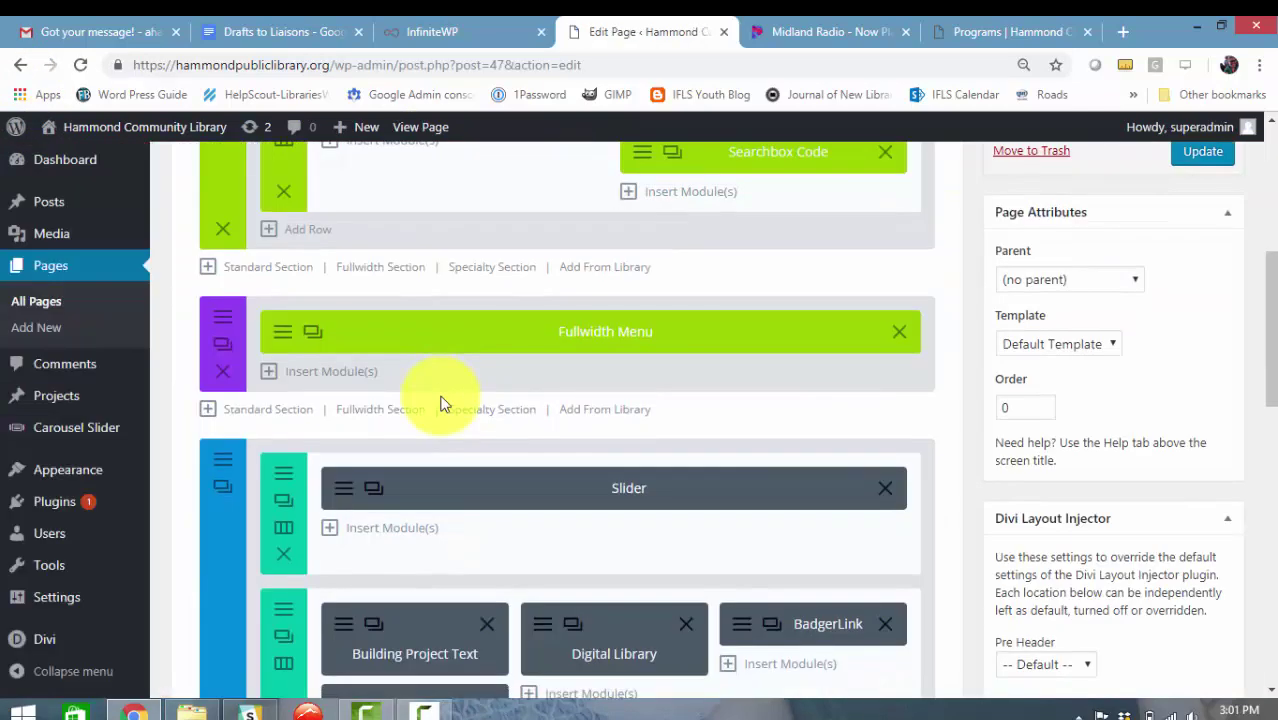
{"action": "left_click", "coordinate": [342, 298]}
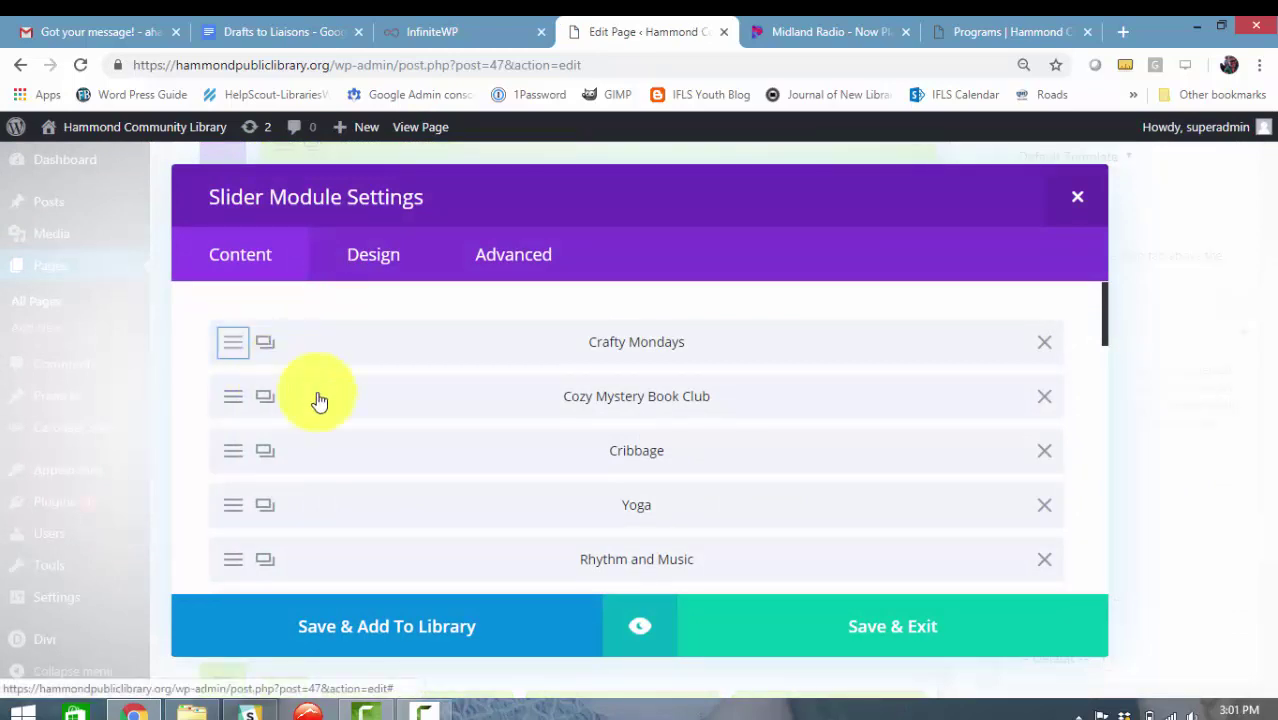
{"action": "left_click", "coordinate": [318, 400]}
{"action": "scroll", "coordinate": [605, 456], "scroll_direction": "down", "scroll_amount": 1}
{"action": "left_click", "coordinate": [525, 426]}
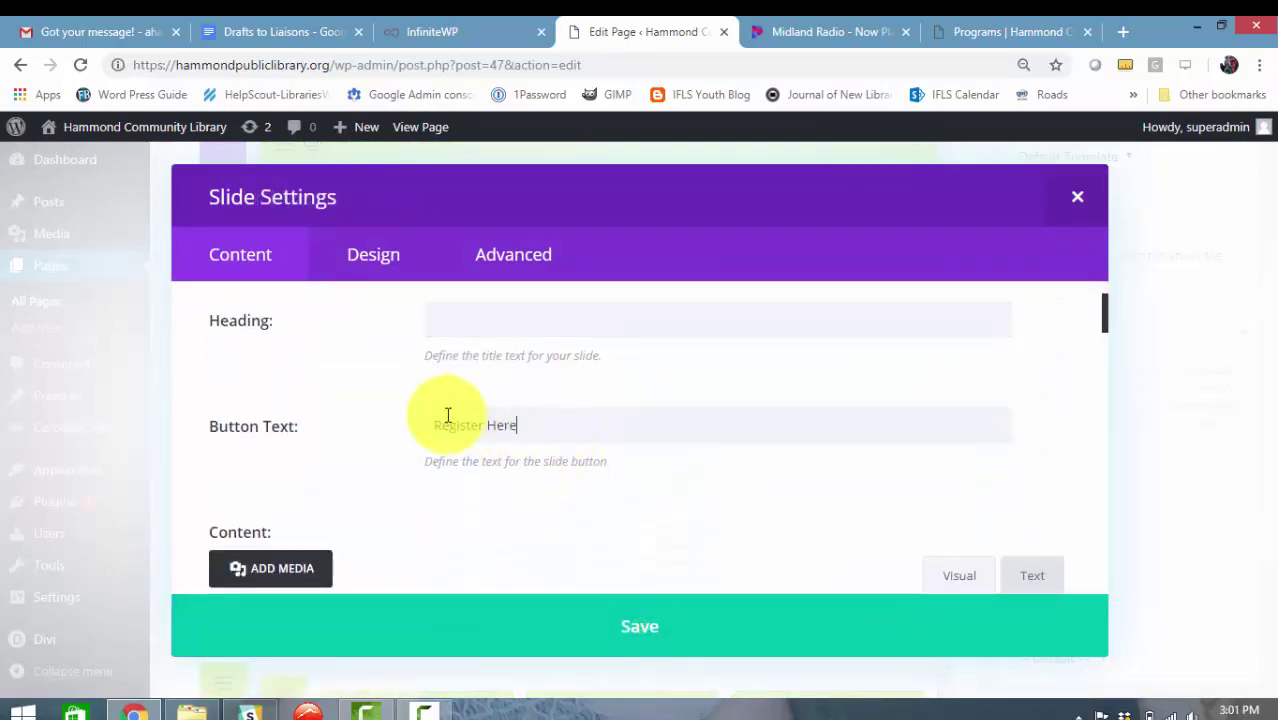